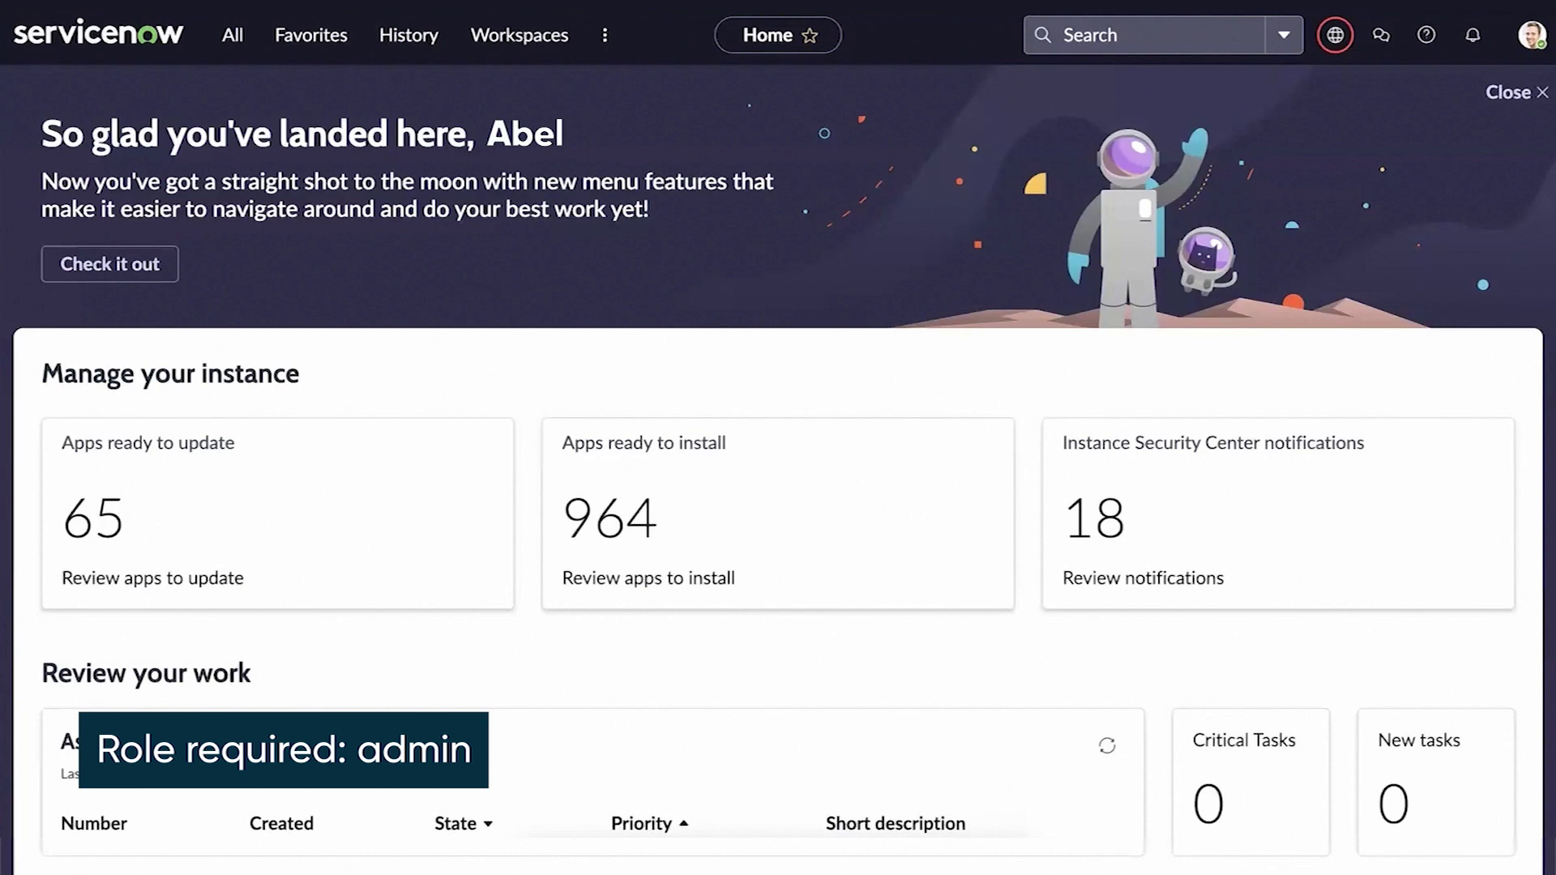
- Open the All applications navigation menu from the ServiceNow home page
click(233, 34)
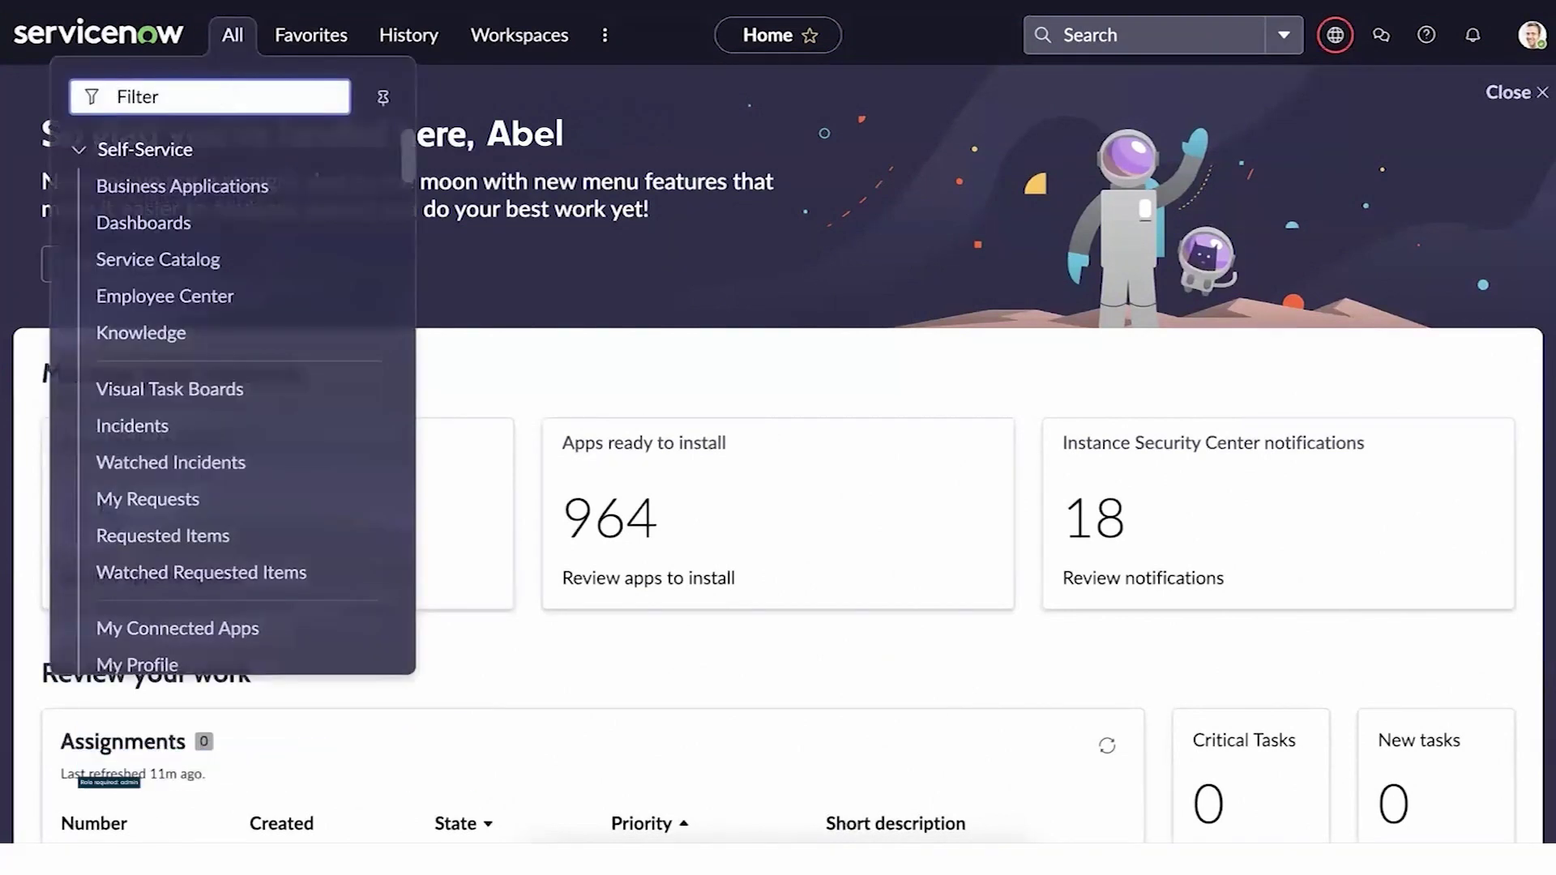
- Filter for 'plugin' and search applications to find Microsoft Azure Active Directory Spoke 4.1.0
text(plugin)
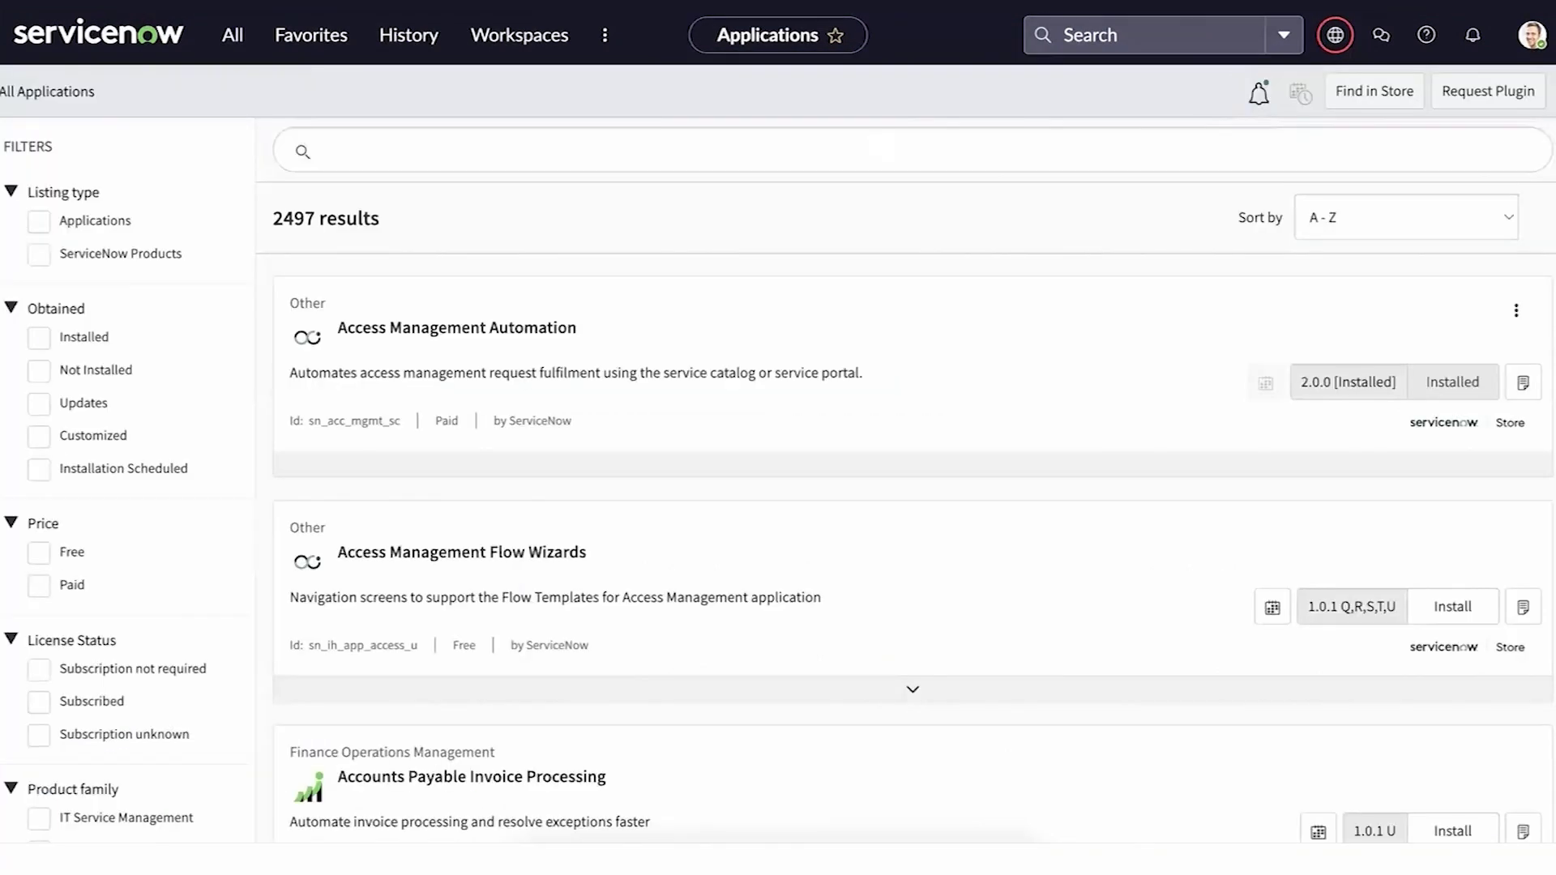
click(324, 150)
text(Microsoft Azure)
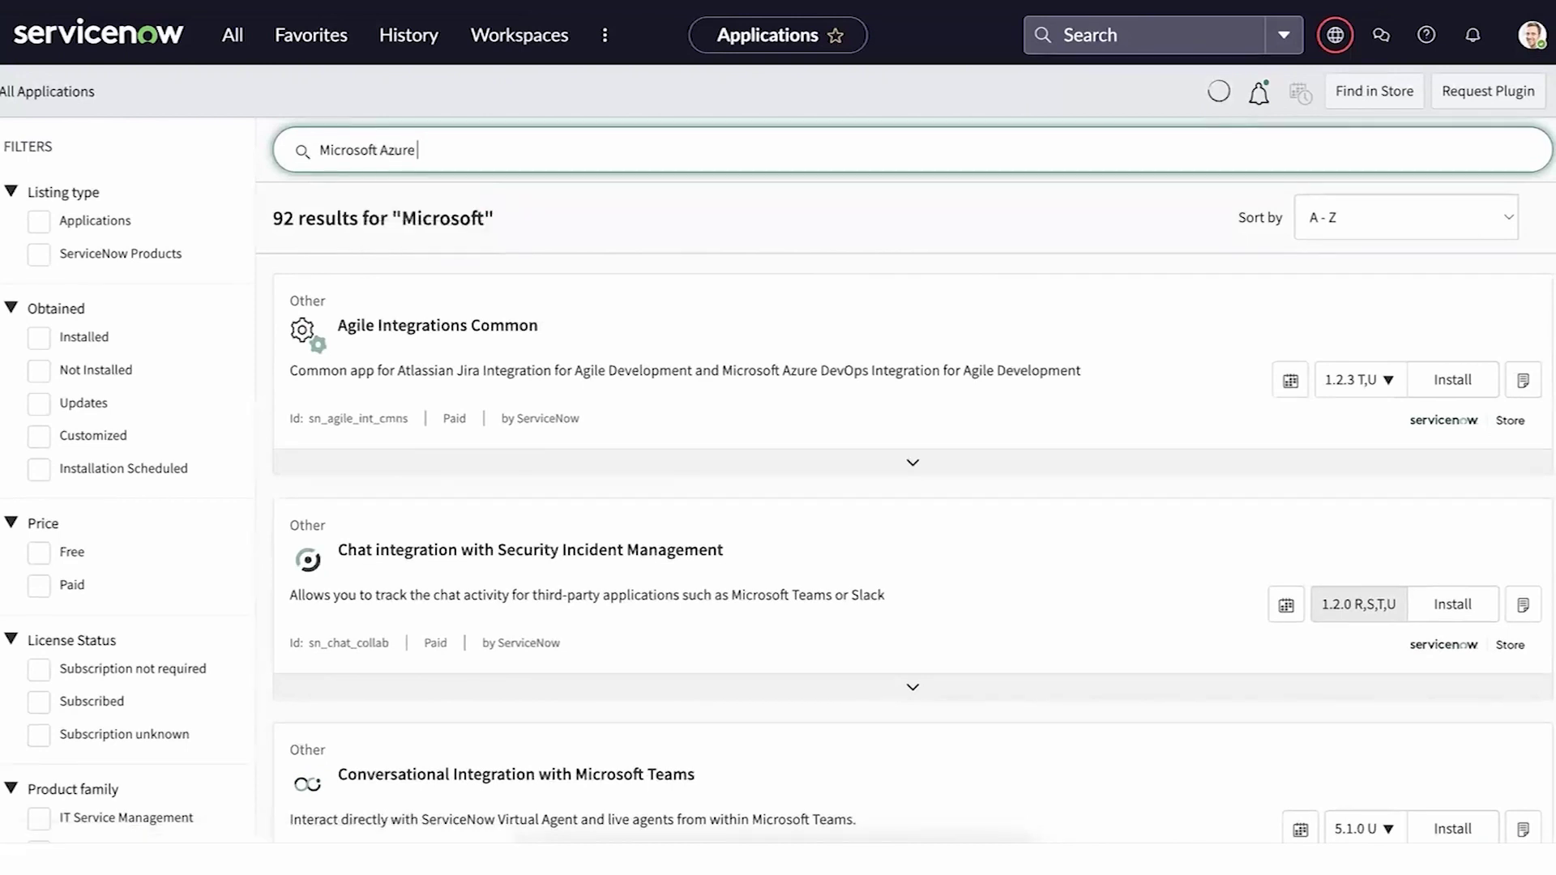
text( Active Dire)
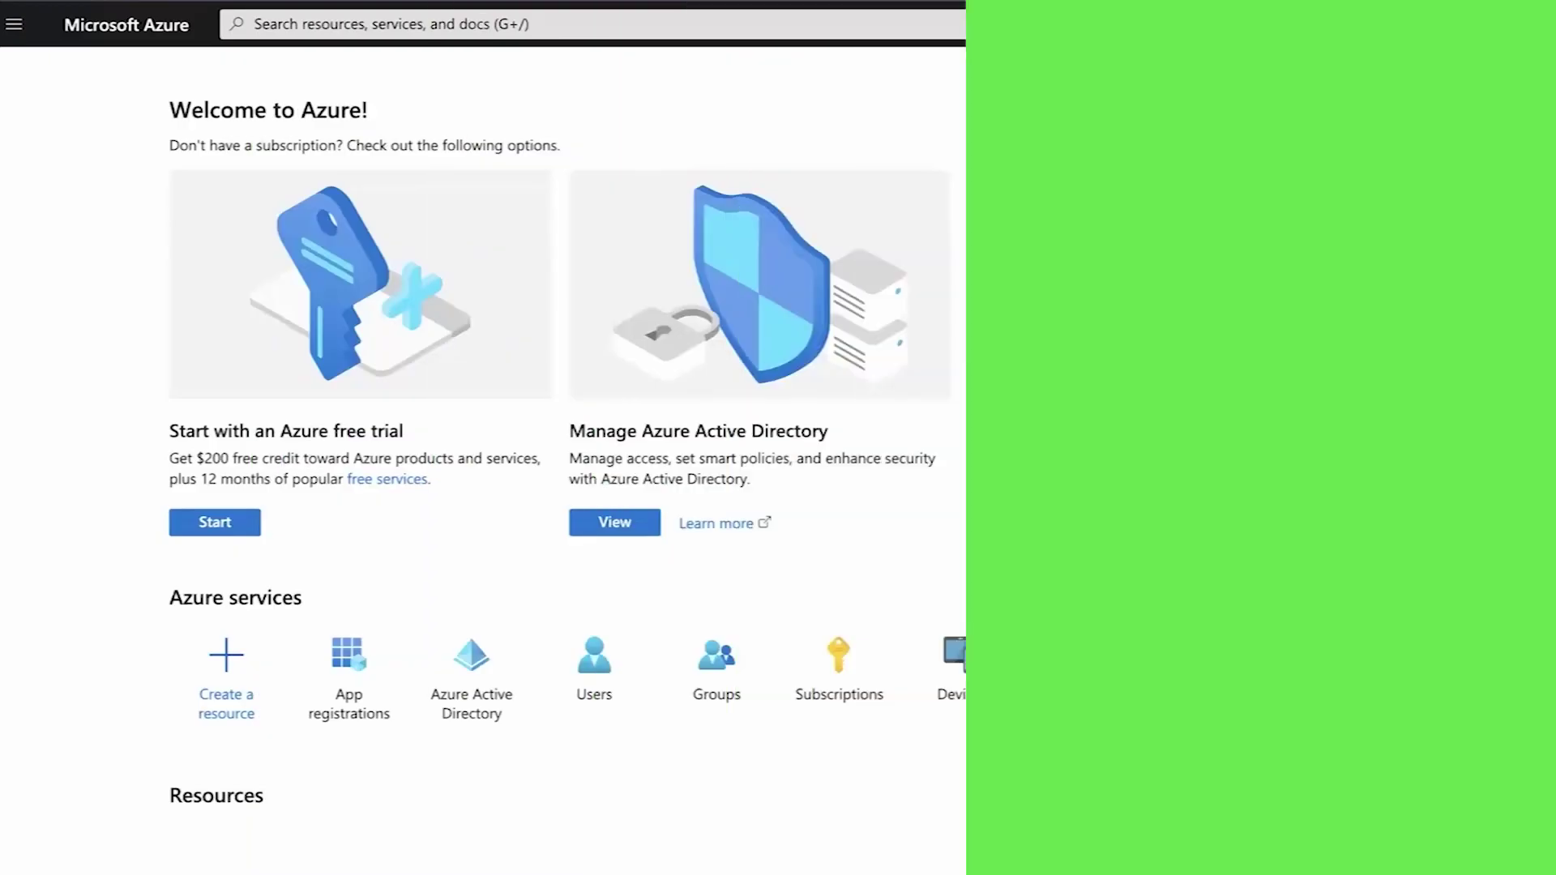
scroll(778, 437, down, 3)
scroll(778, 438, down, 1)
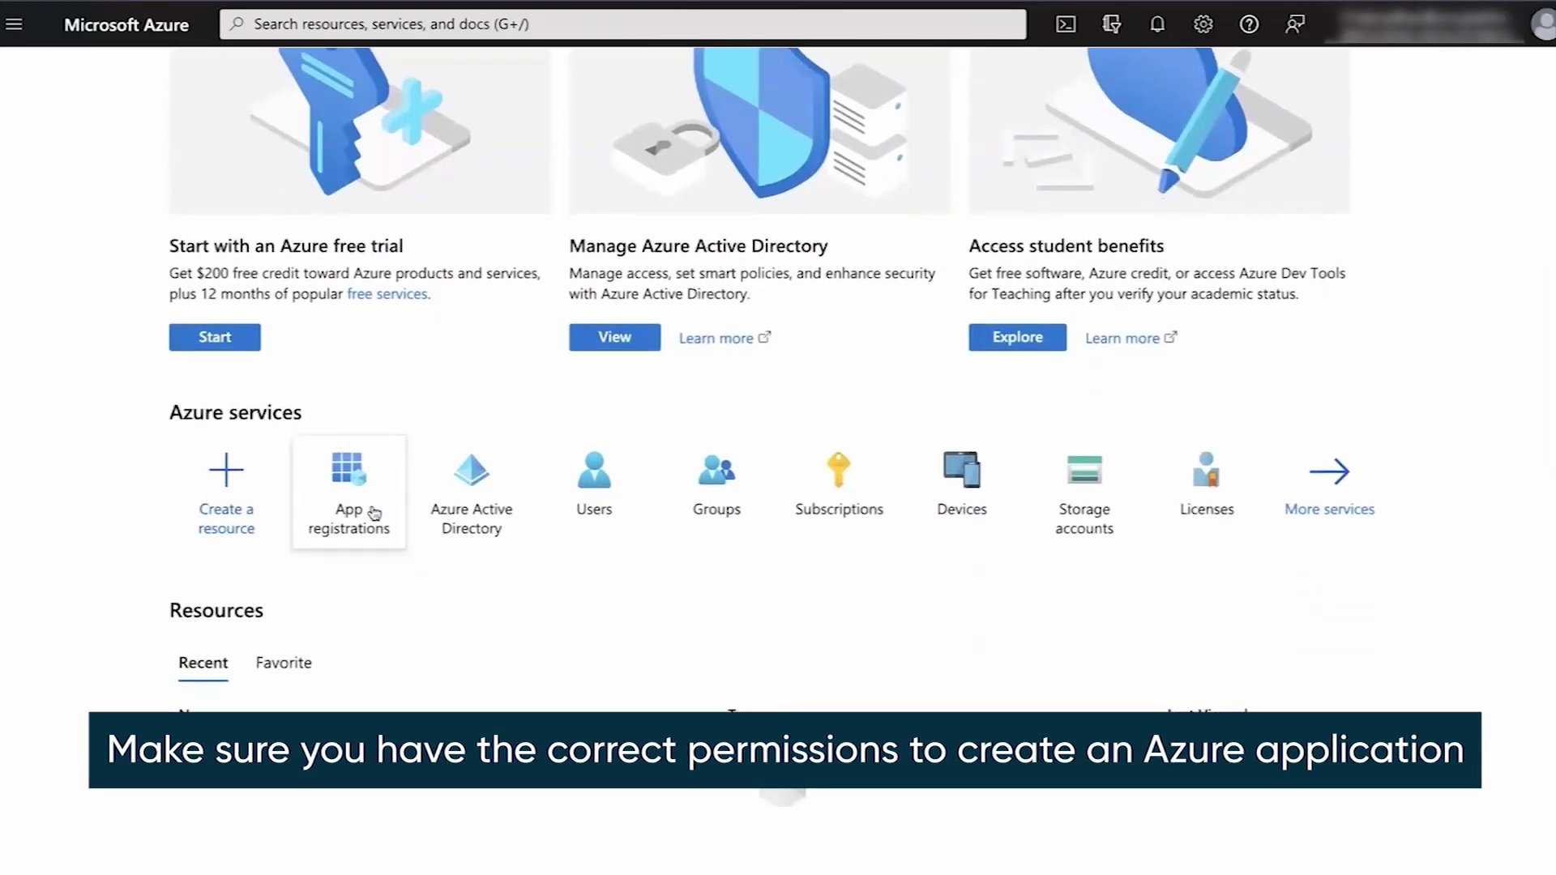
- Register 'Azure AD Demo' with a Web redirect URI to the instance's oauth_redirect.do page
click(345, 467)
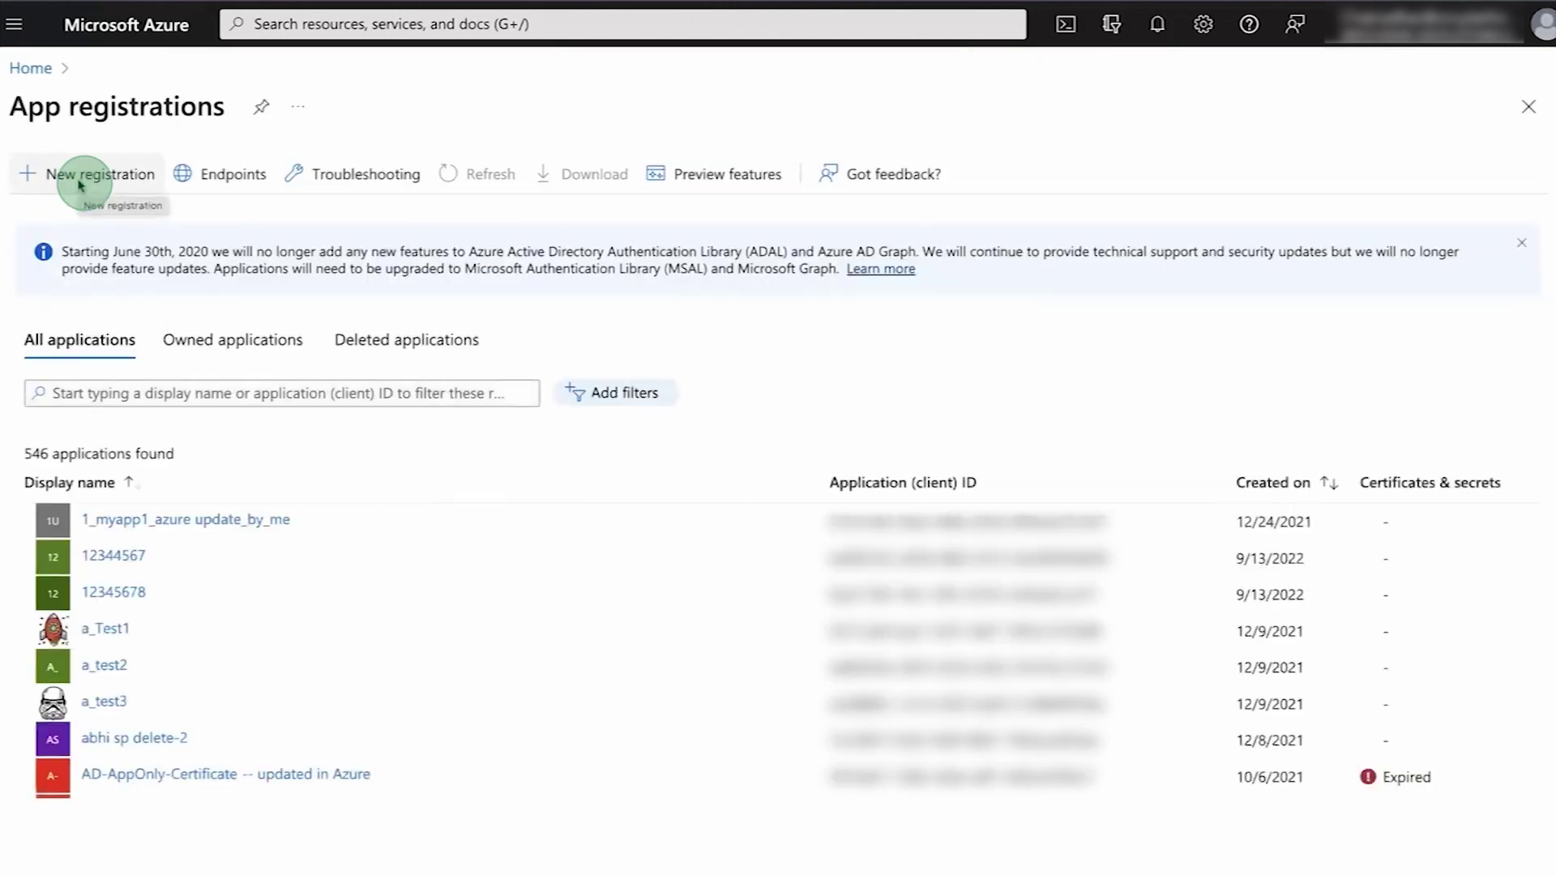
click(81, 180)
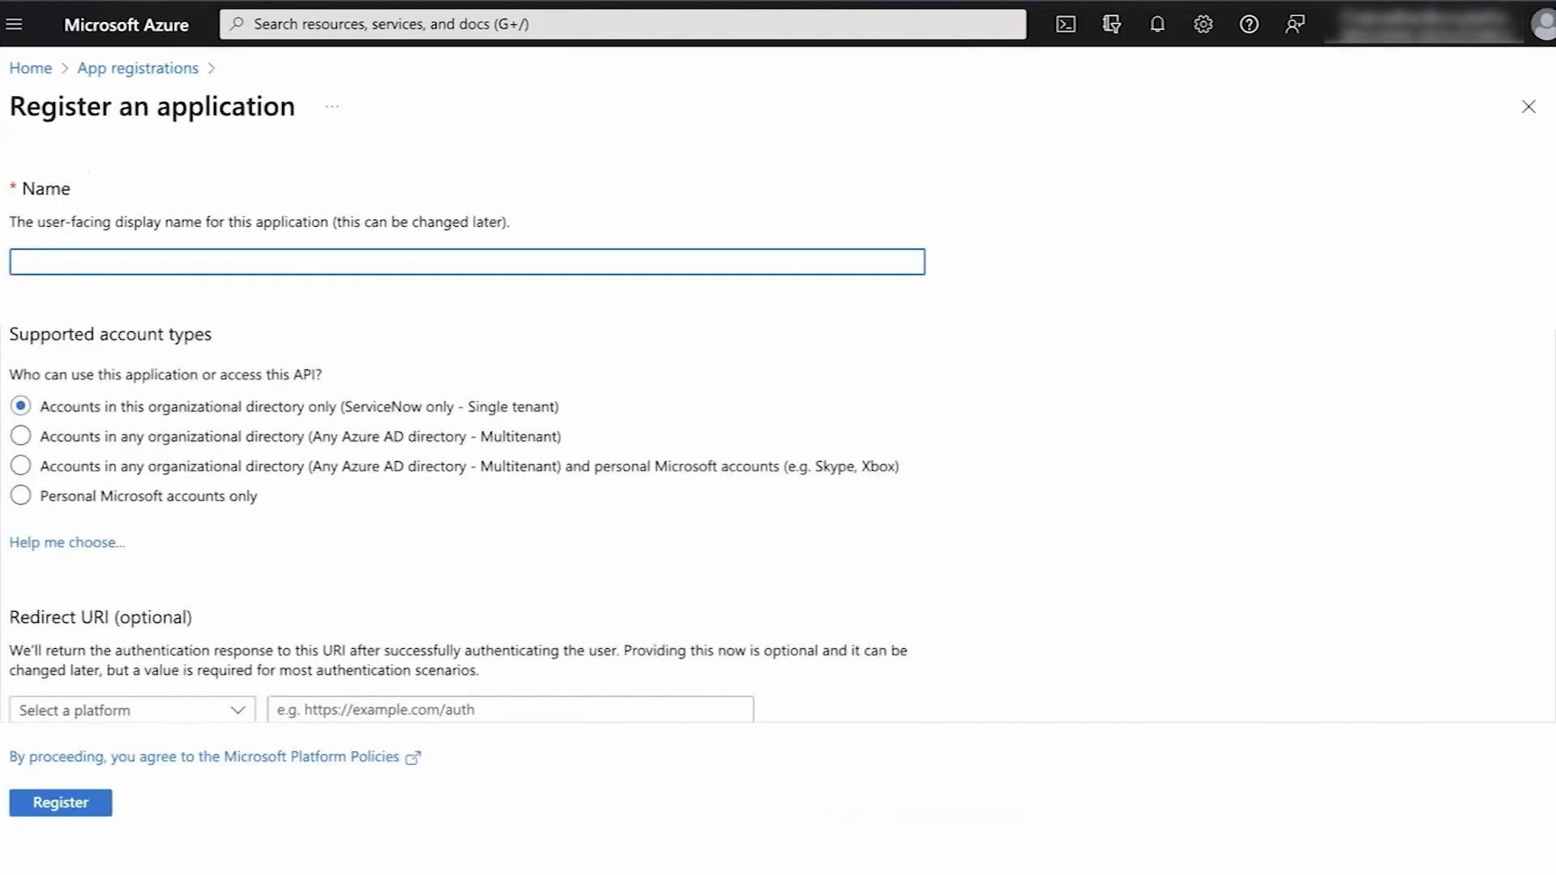
text(Azure AD Demo)
scroll(778, 438, down, 2)
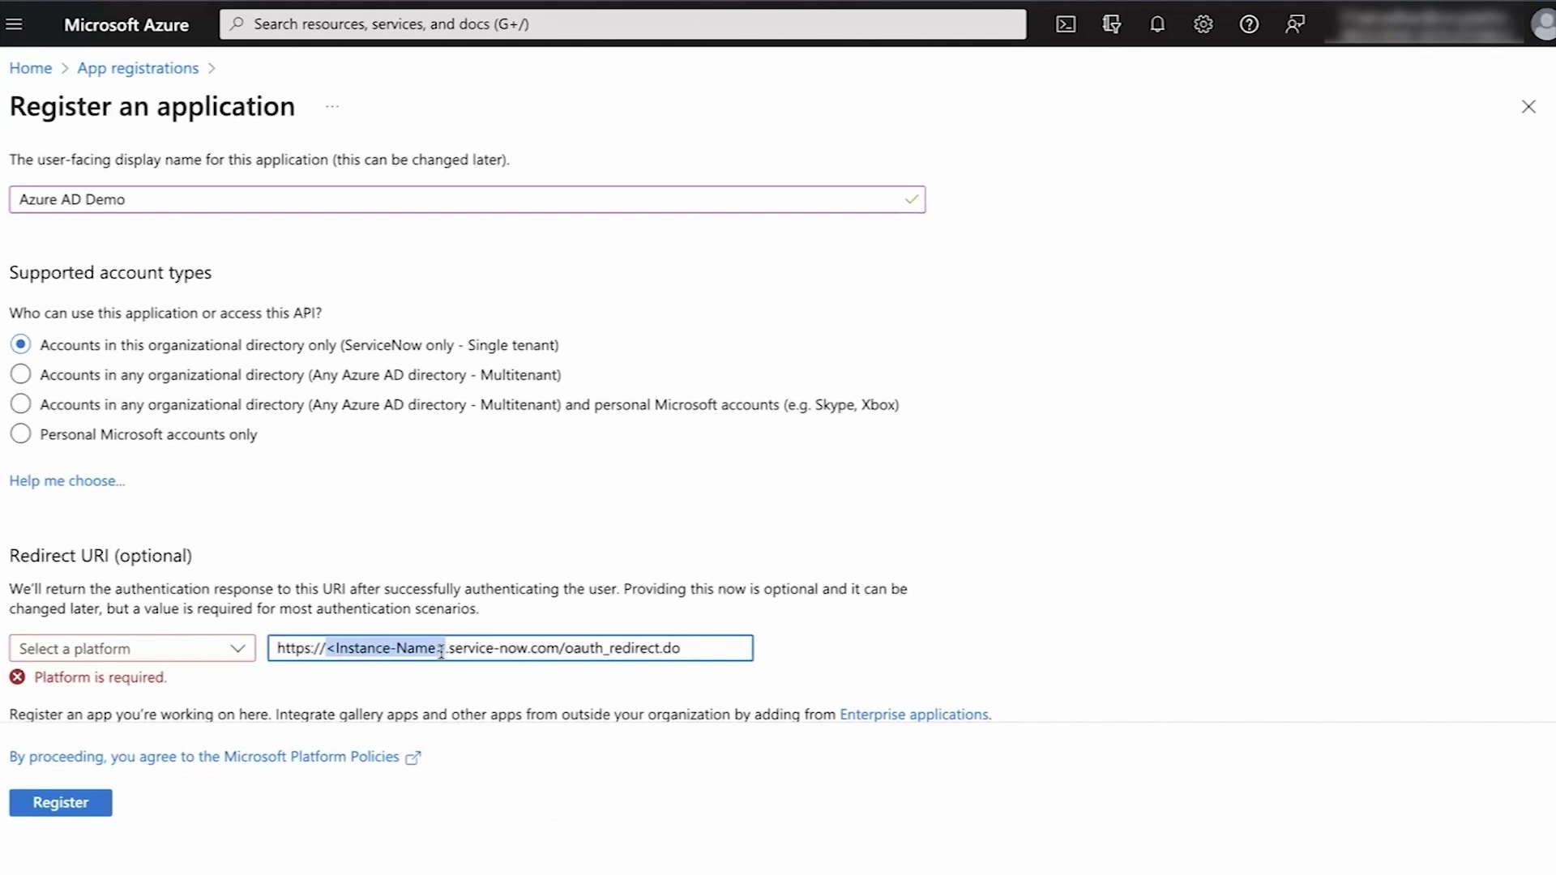
text(instance)
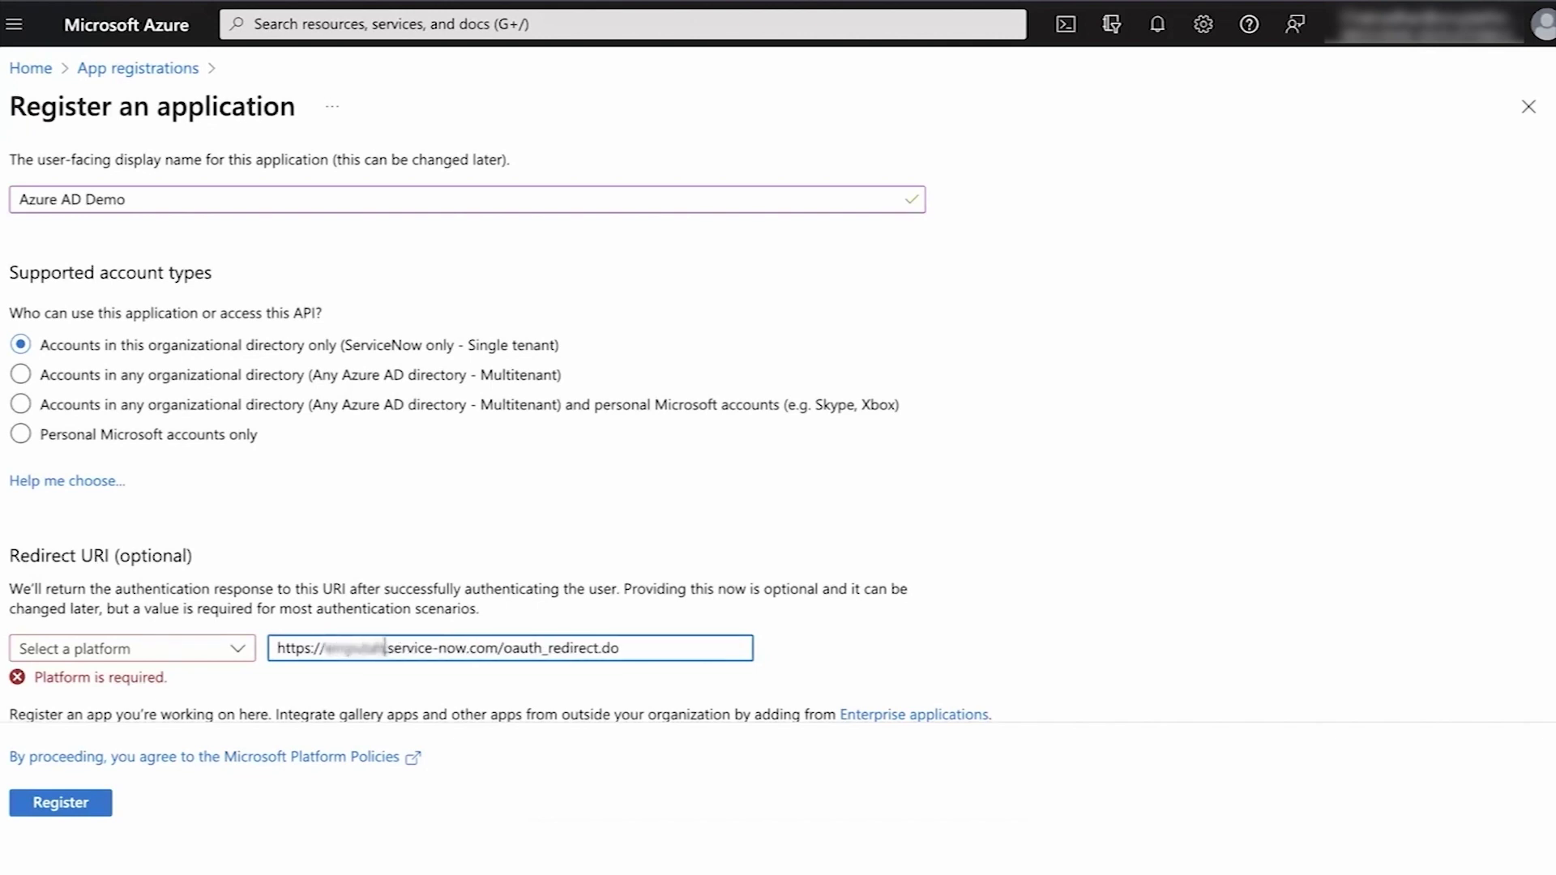
text(ar1)
click(231, 649)
click(52, 719)
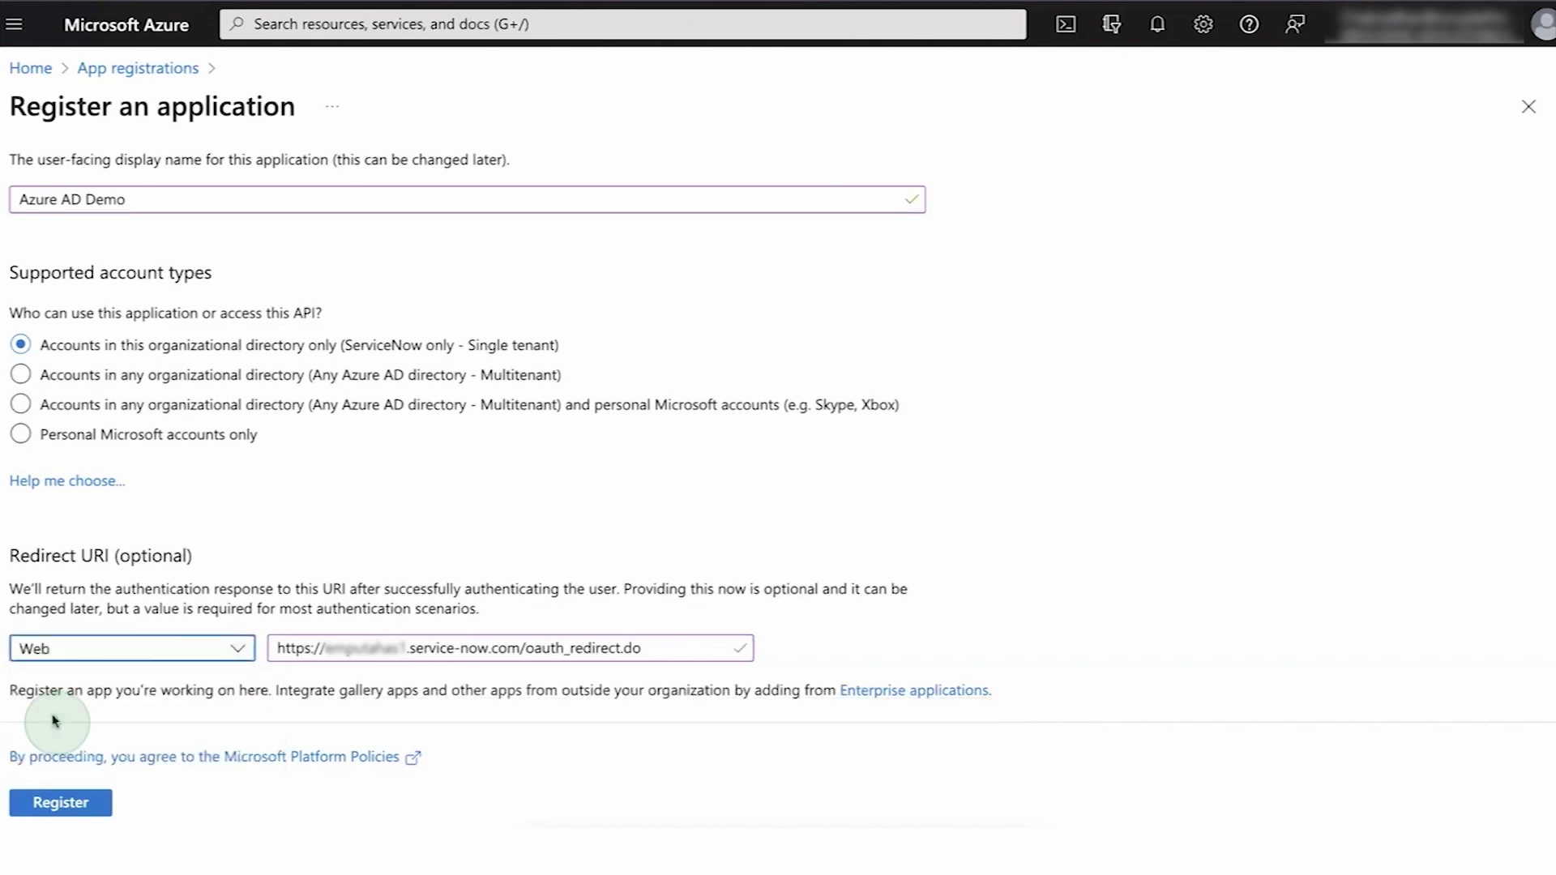
click(71, 806)
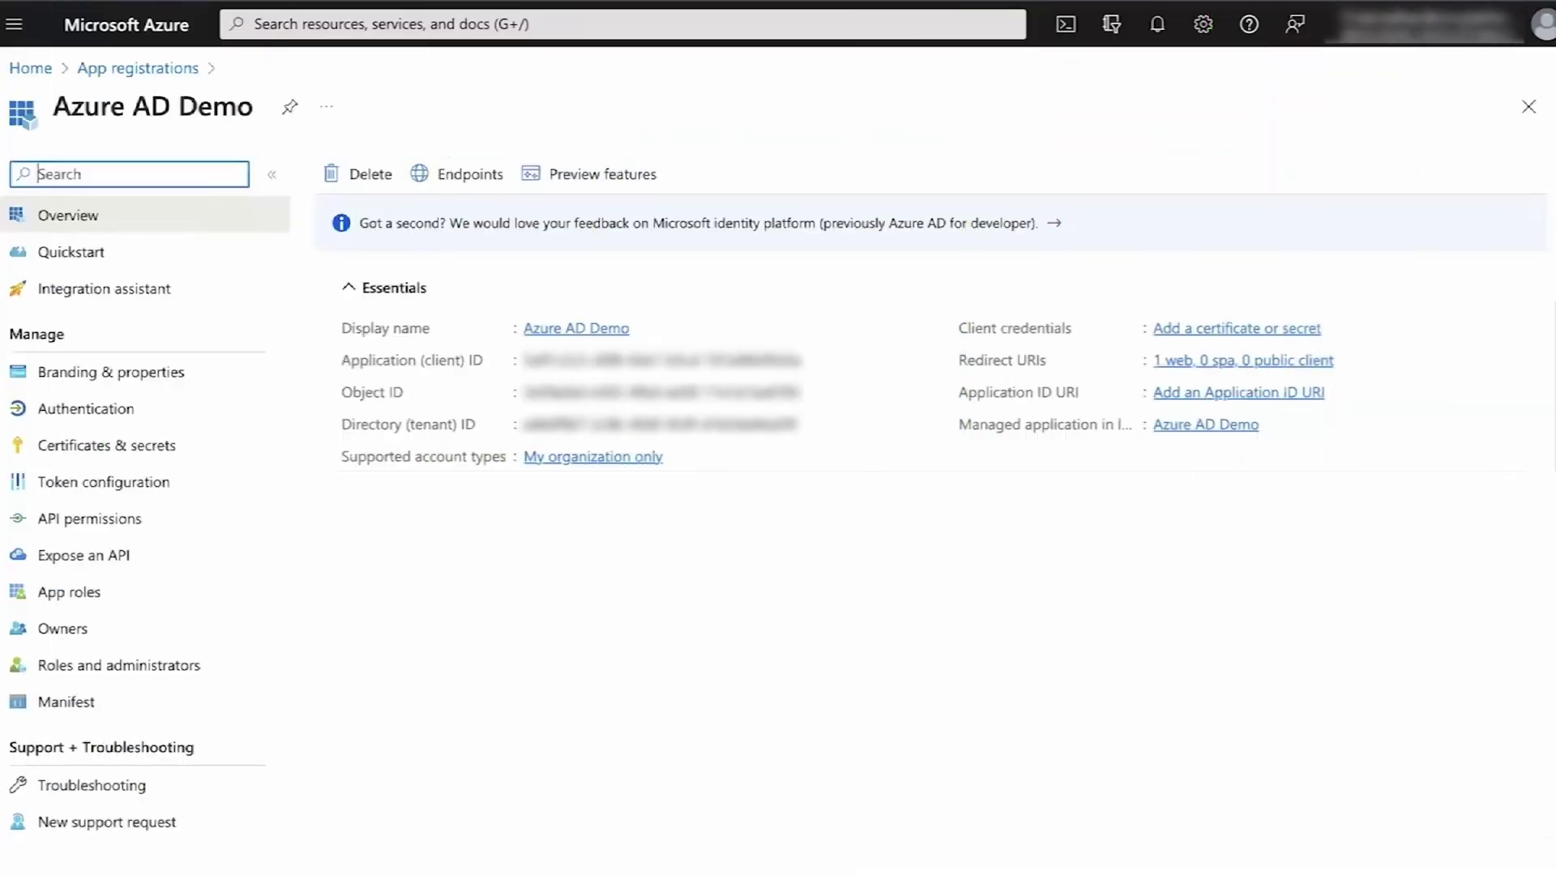
- Add a client secret named 'Azure Demo Secret' to Azure AD Demo and copy its value
click(122, 445)
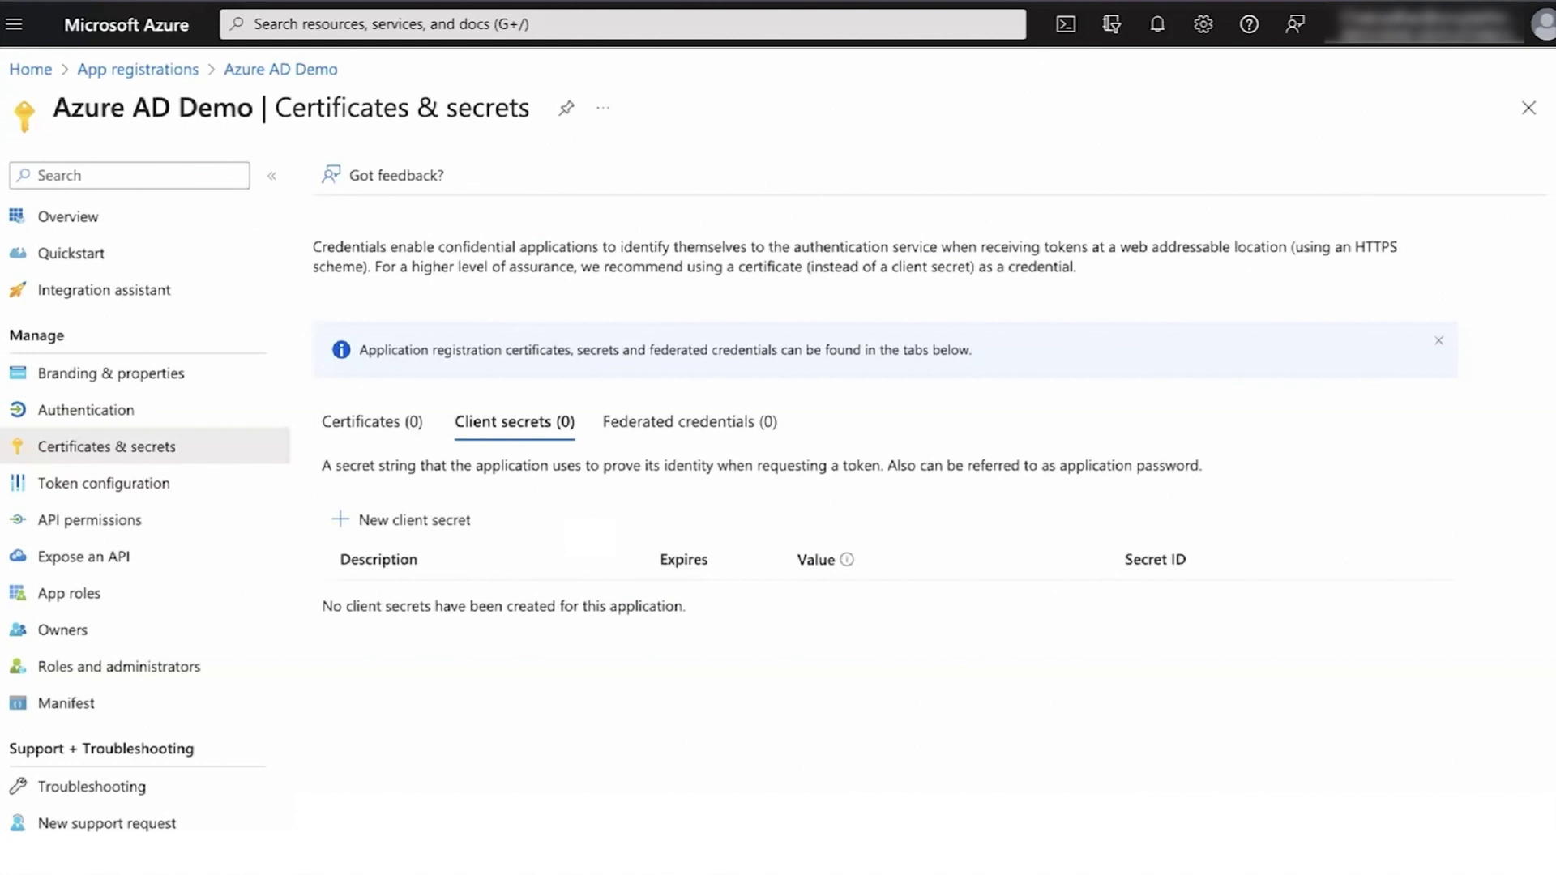
click(422, 517)
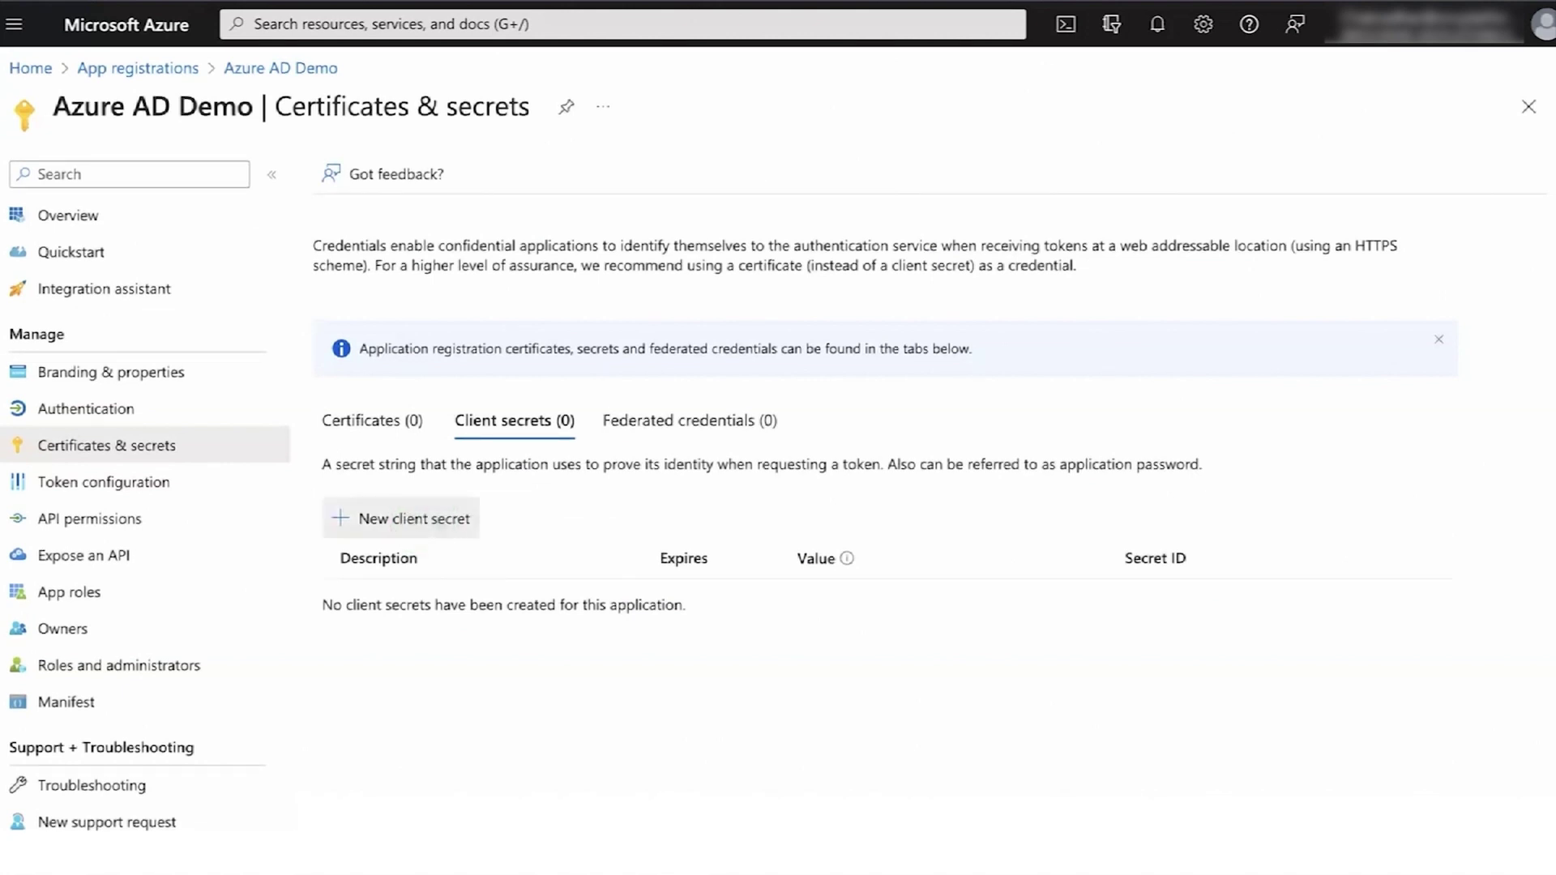
text(Azure Demo S)
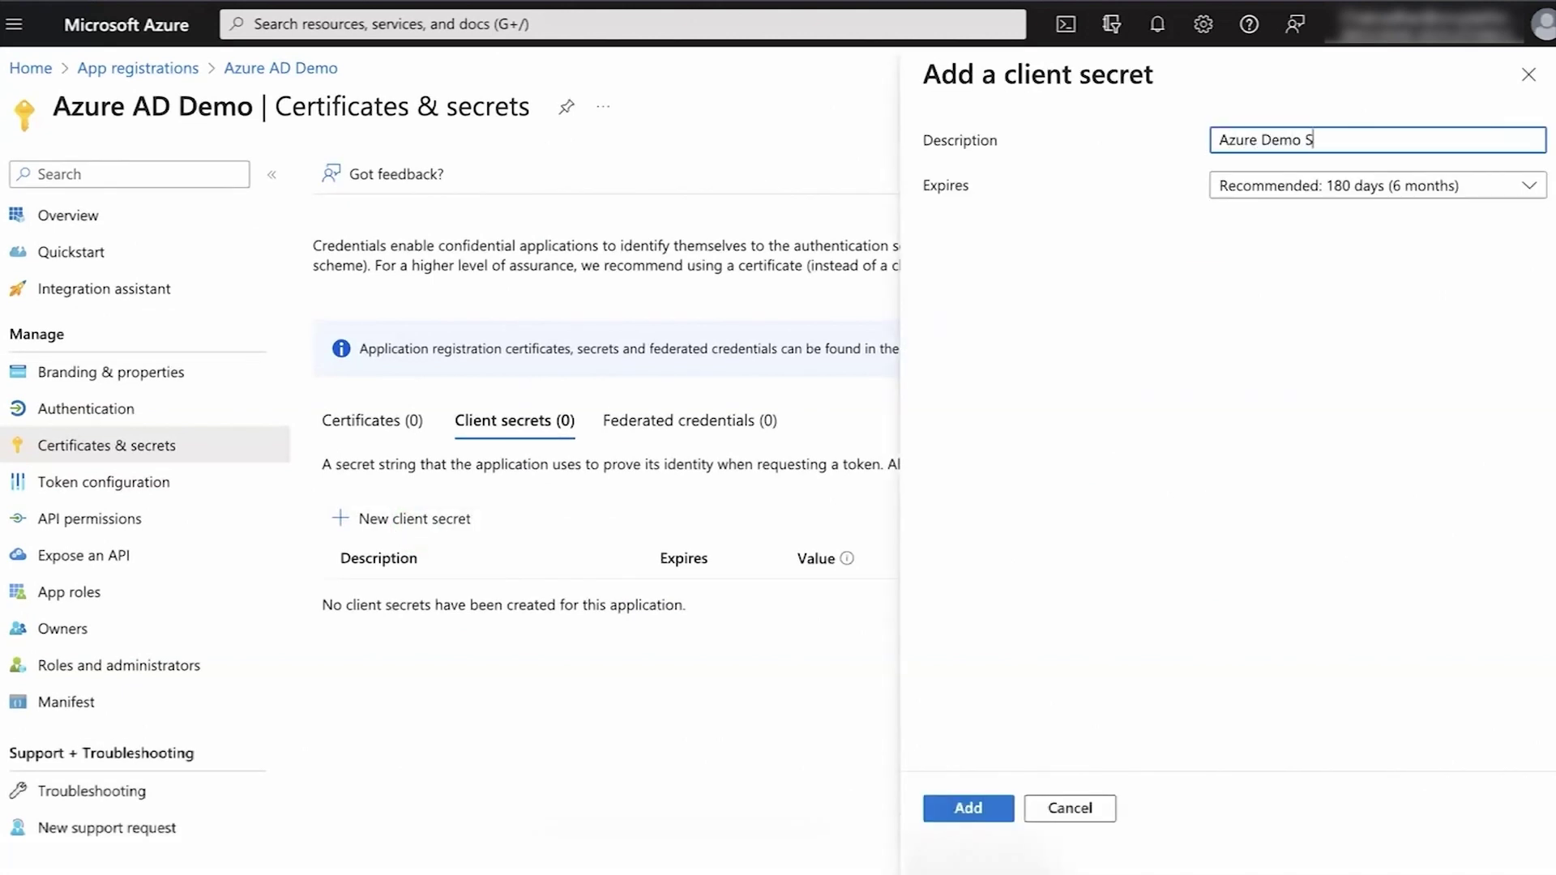
text(ecret)
click(969, 808)
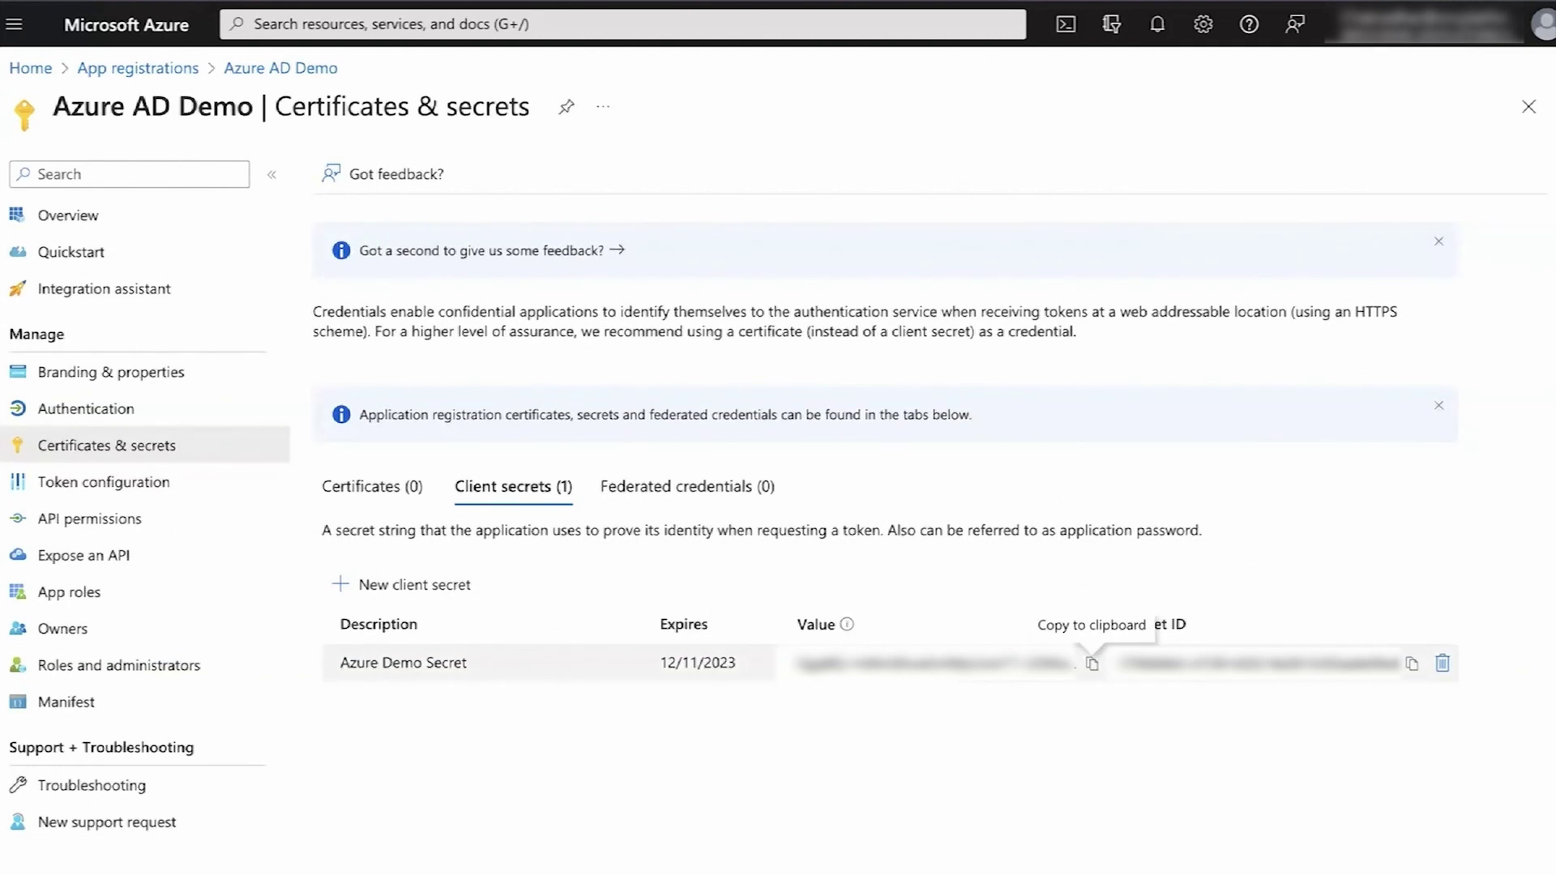
click(1092, 663)
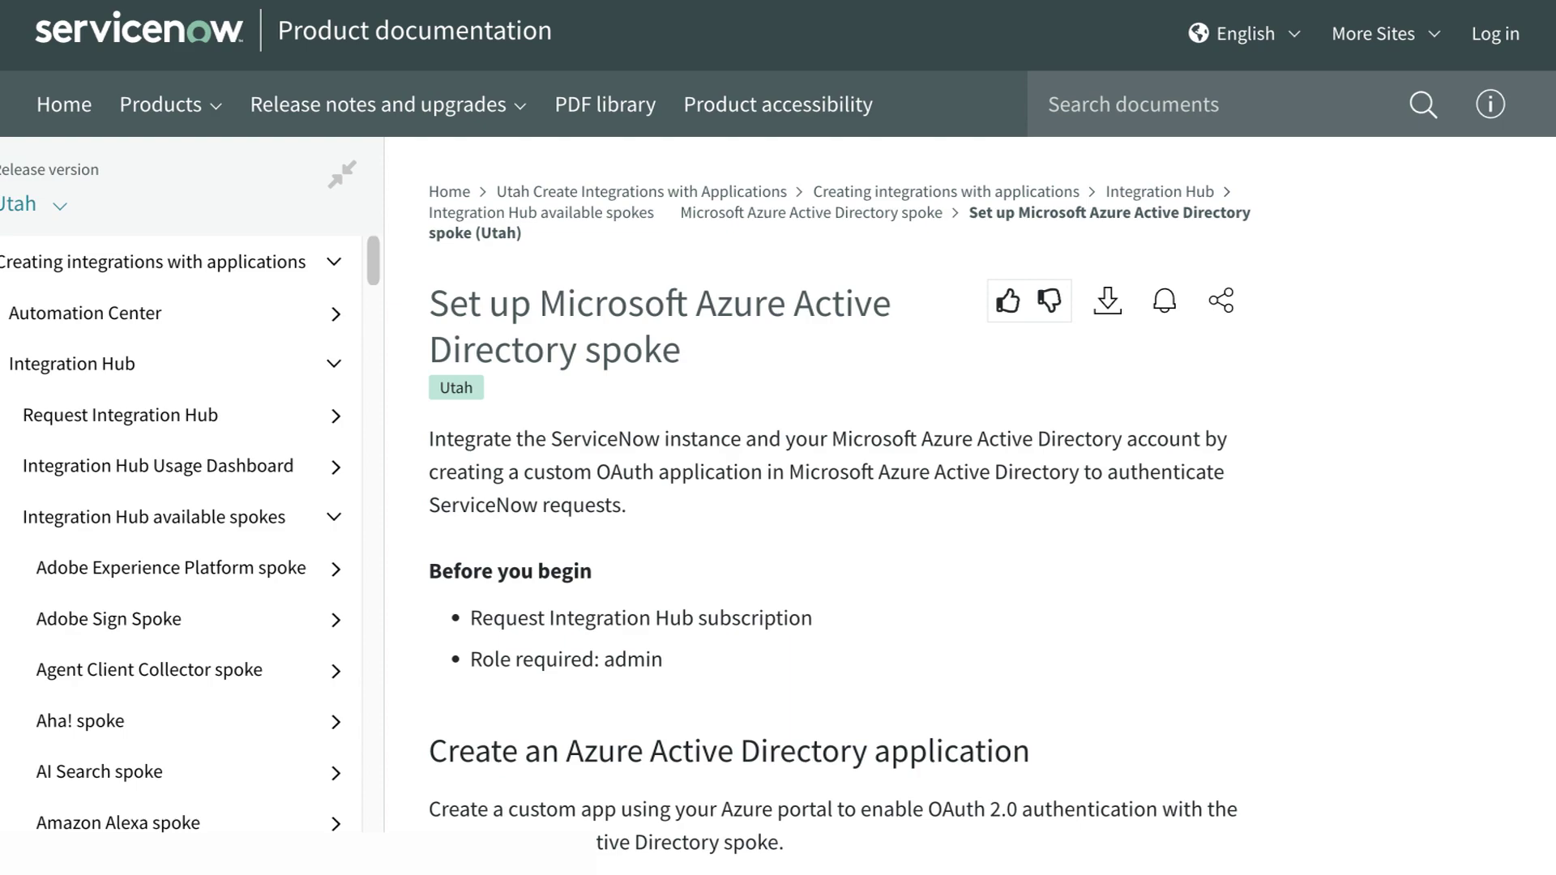
- Read the docs' API permissions steps, then open Azure AD Demo's API permissions page
scroll(779, 438, down, 10)
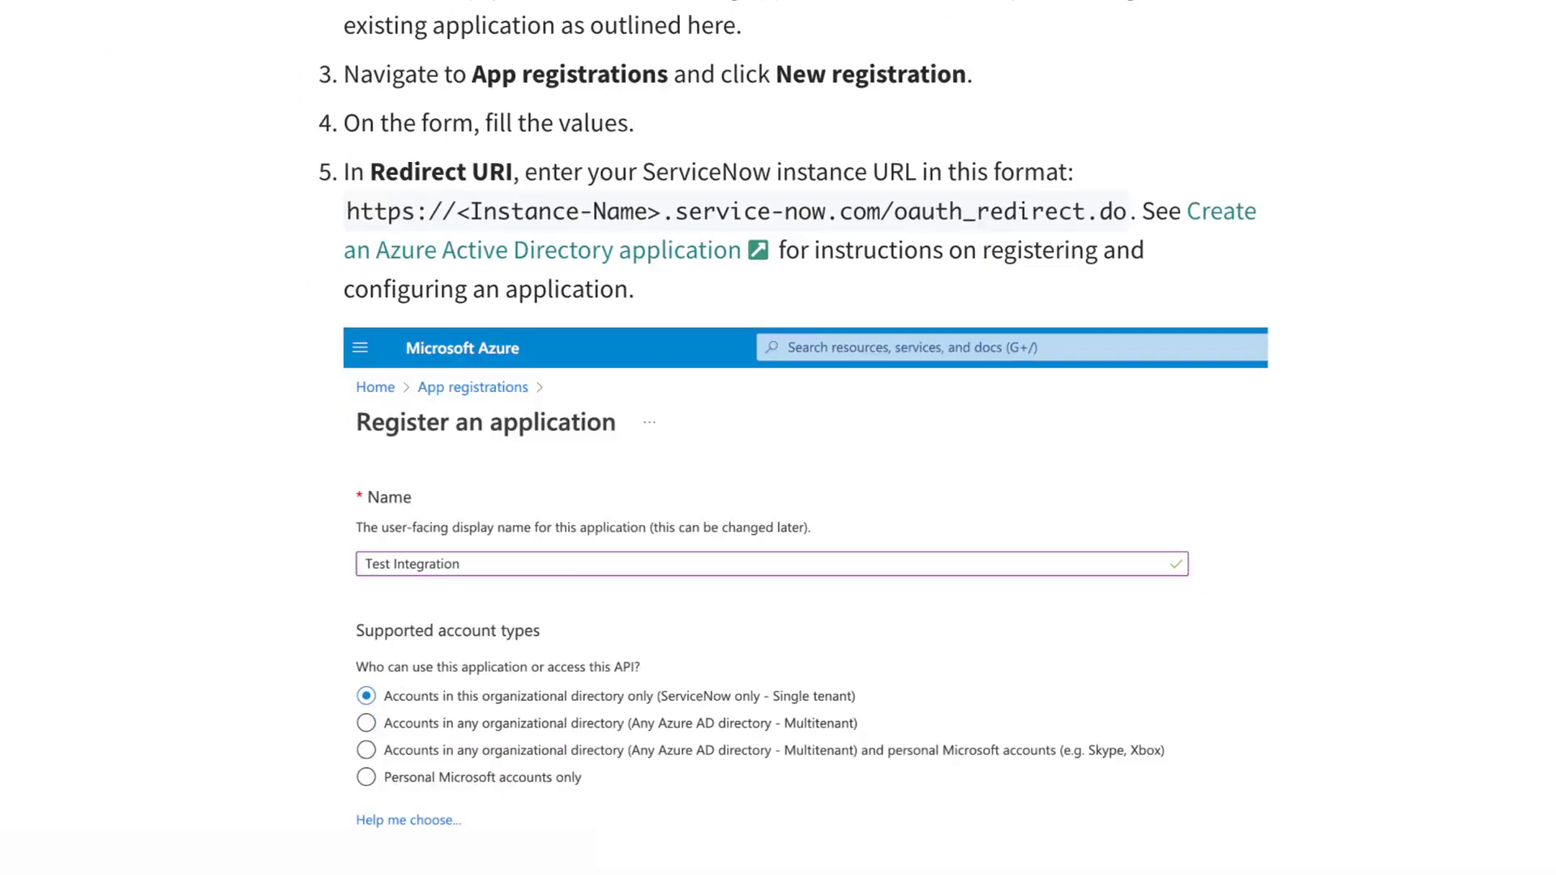
scroll(779, 438, down, 15)
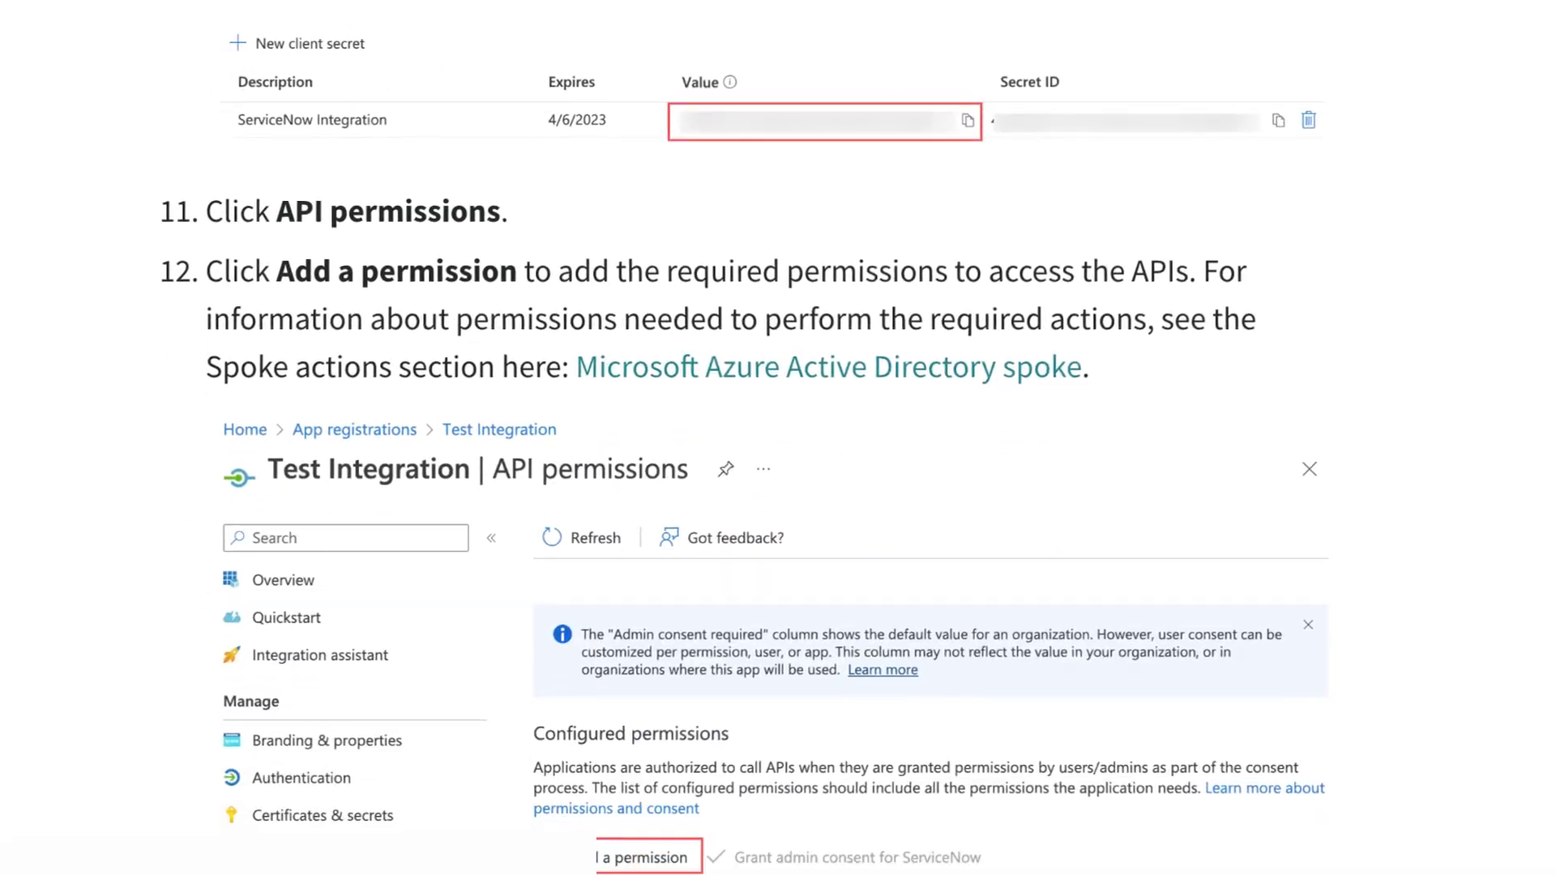
scroll(778, 438, down, 2)
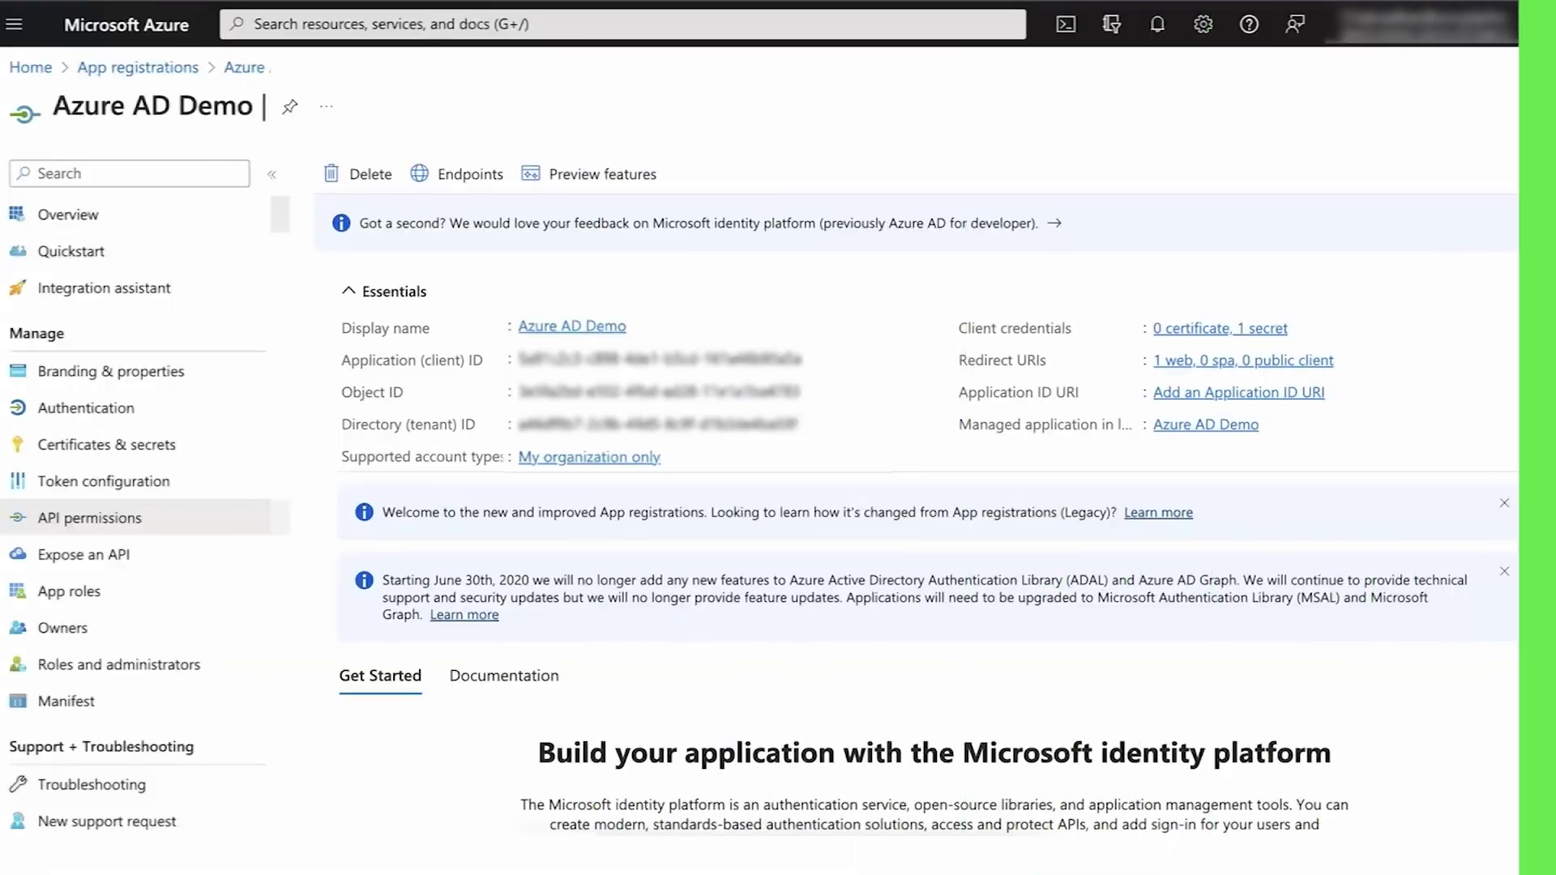
click(116, 529)
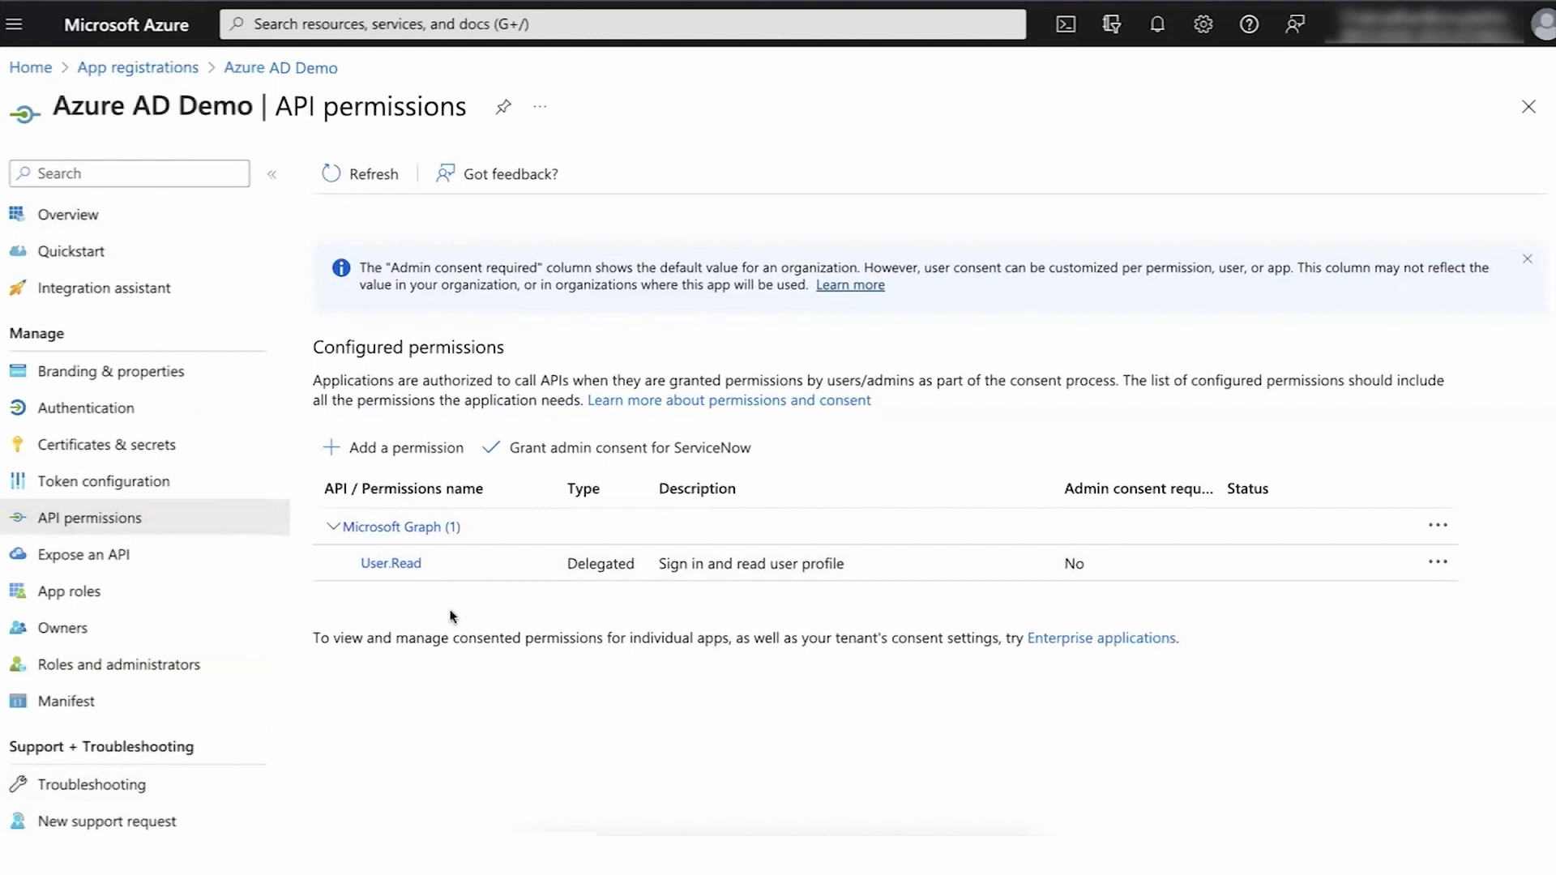
- Select delegated Microsoft Graph permissions Directory.ReadWrite.All and Directory.AccessAsUser.All
click(382, 449)
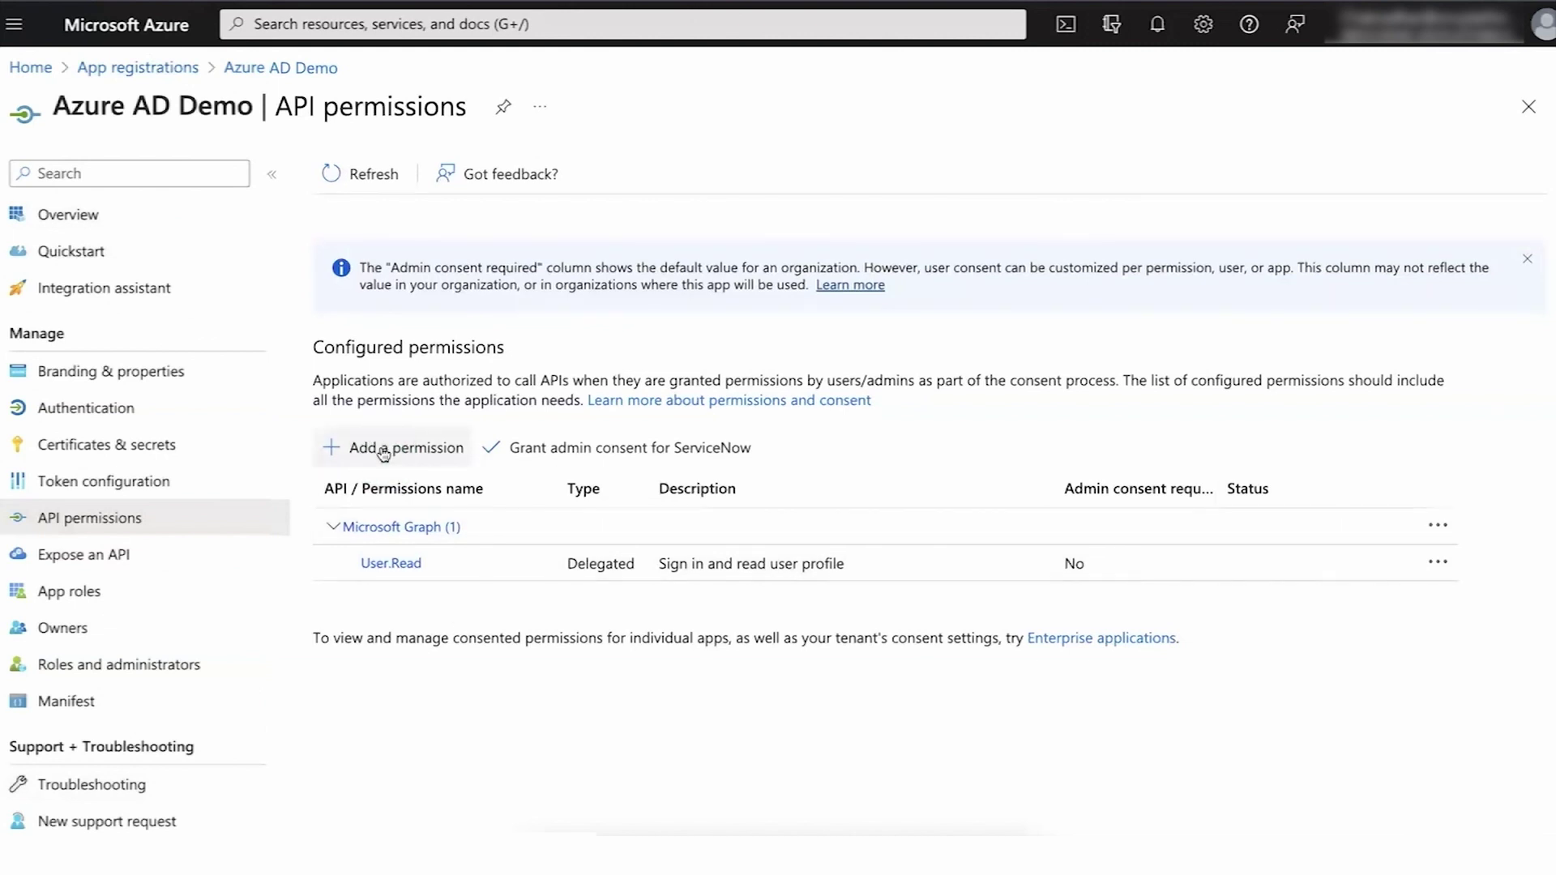
click(817, 375)
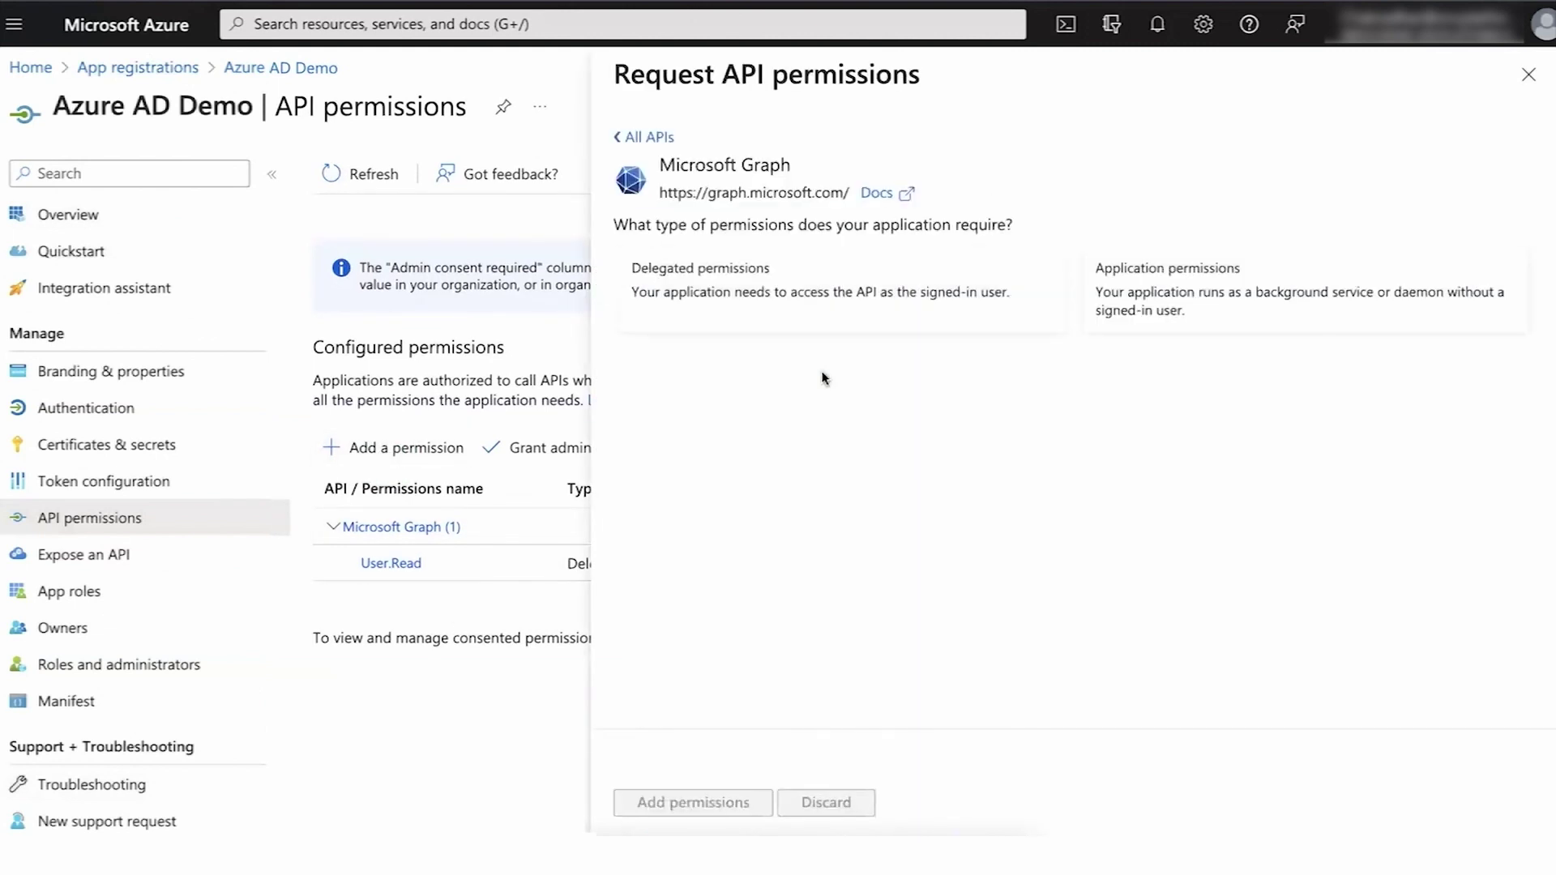
click(722, 306)
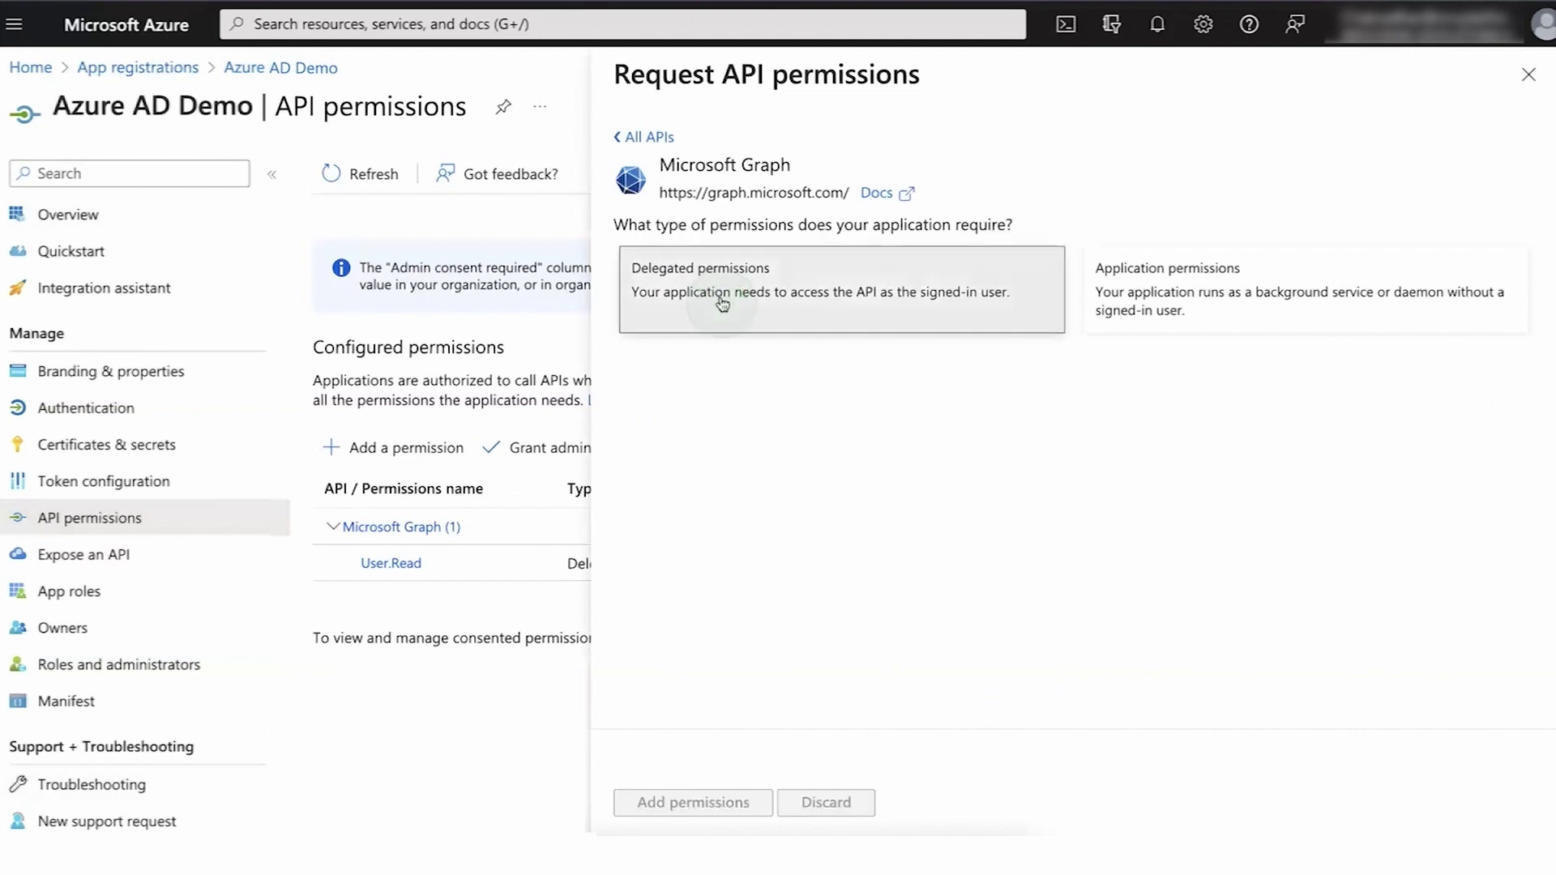
text(Directory)
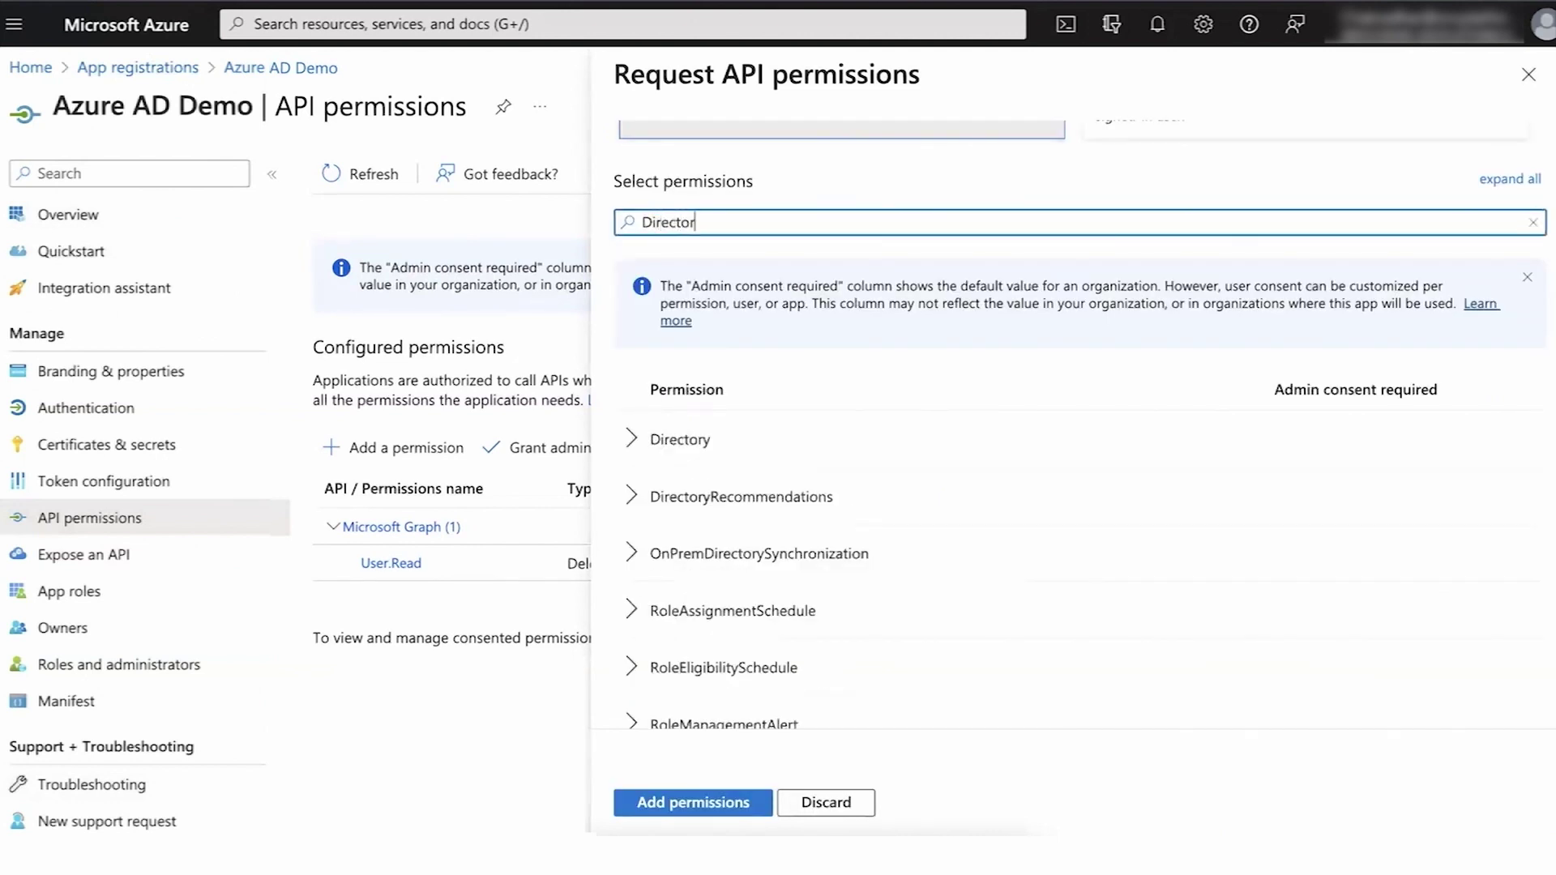
click(631, 440)
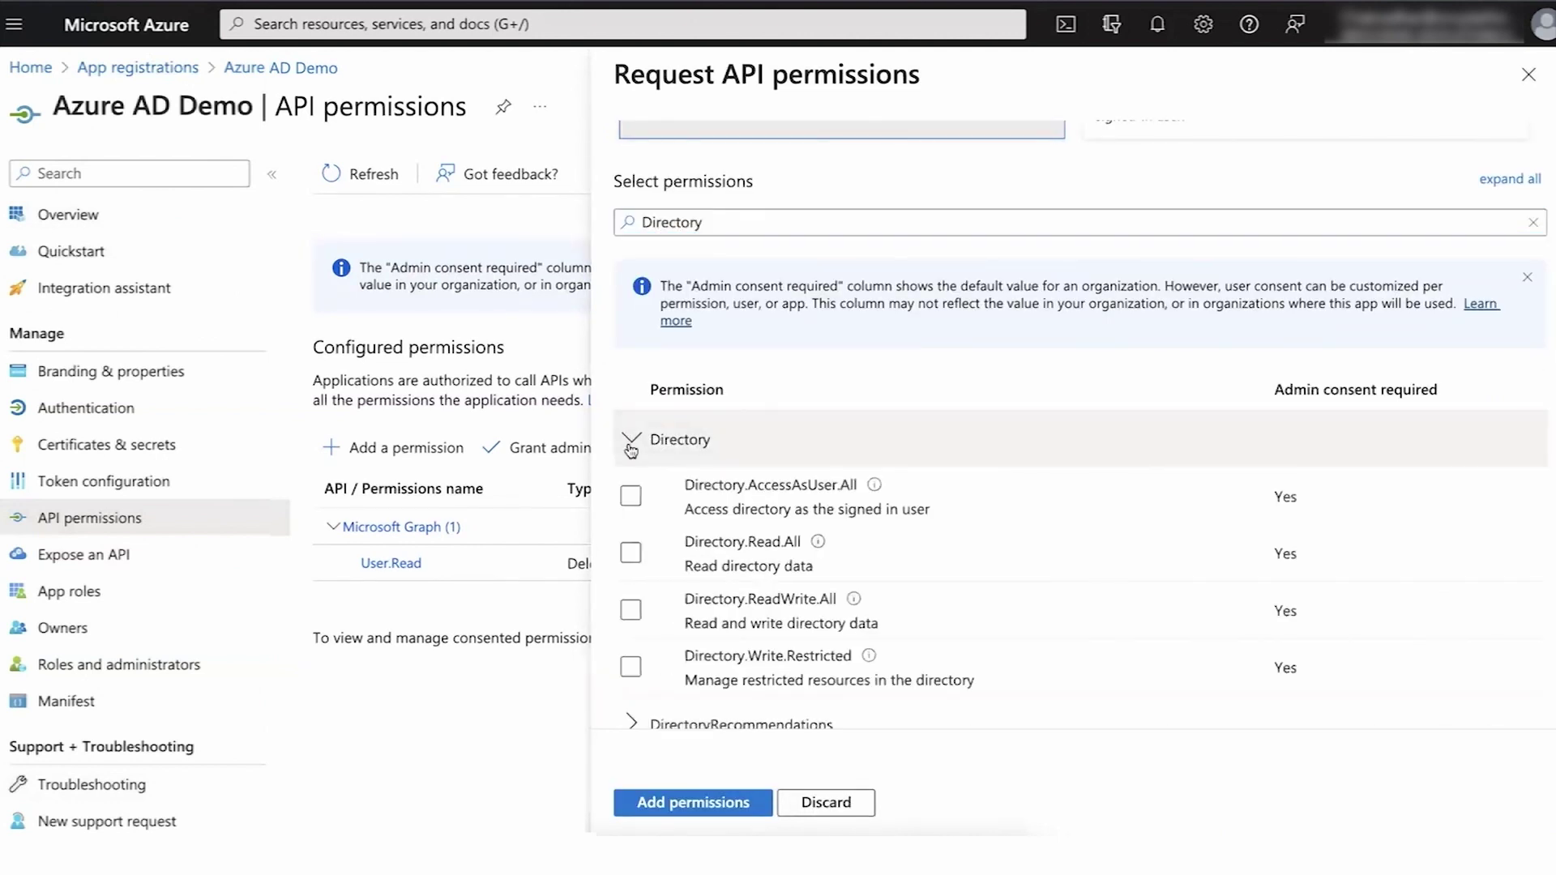
click(631, 610)
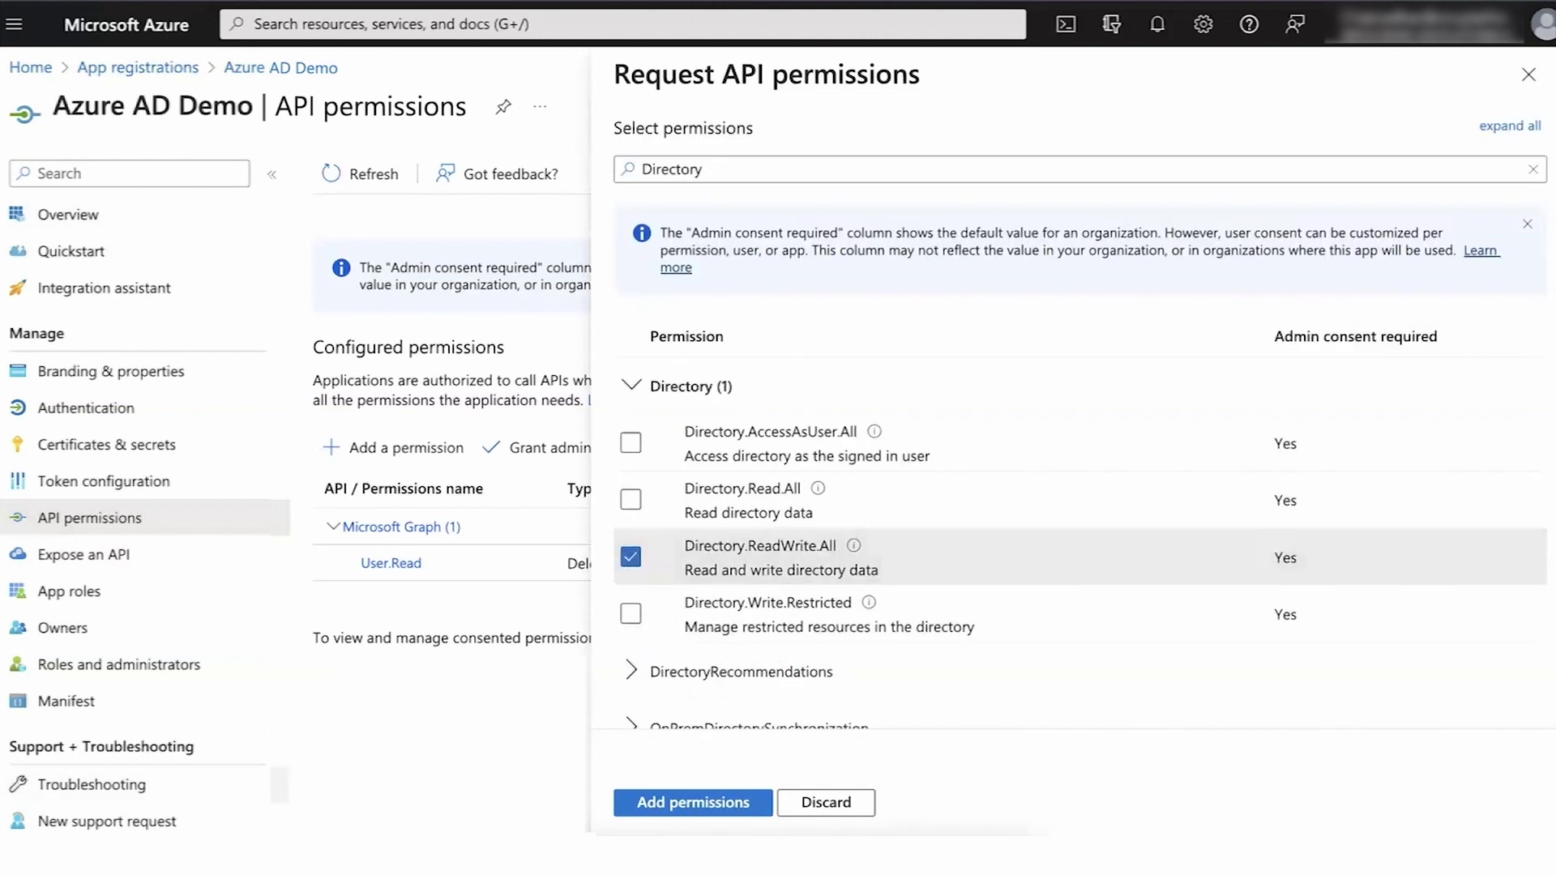
click(631, 443)
- Add the selected permissions and grant admin consent for ServiceNow
click(681, 804)
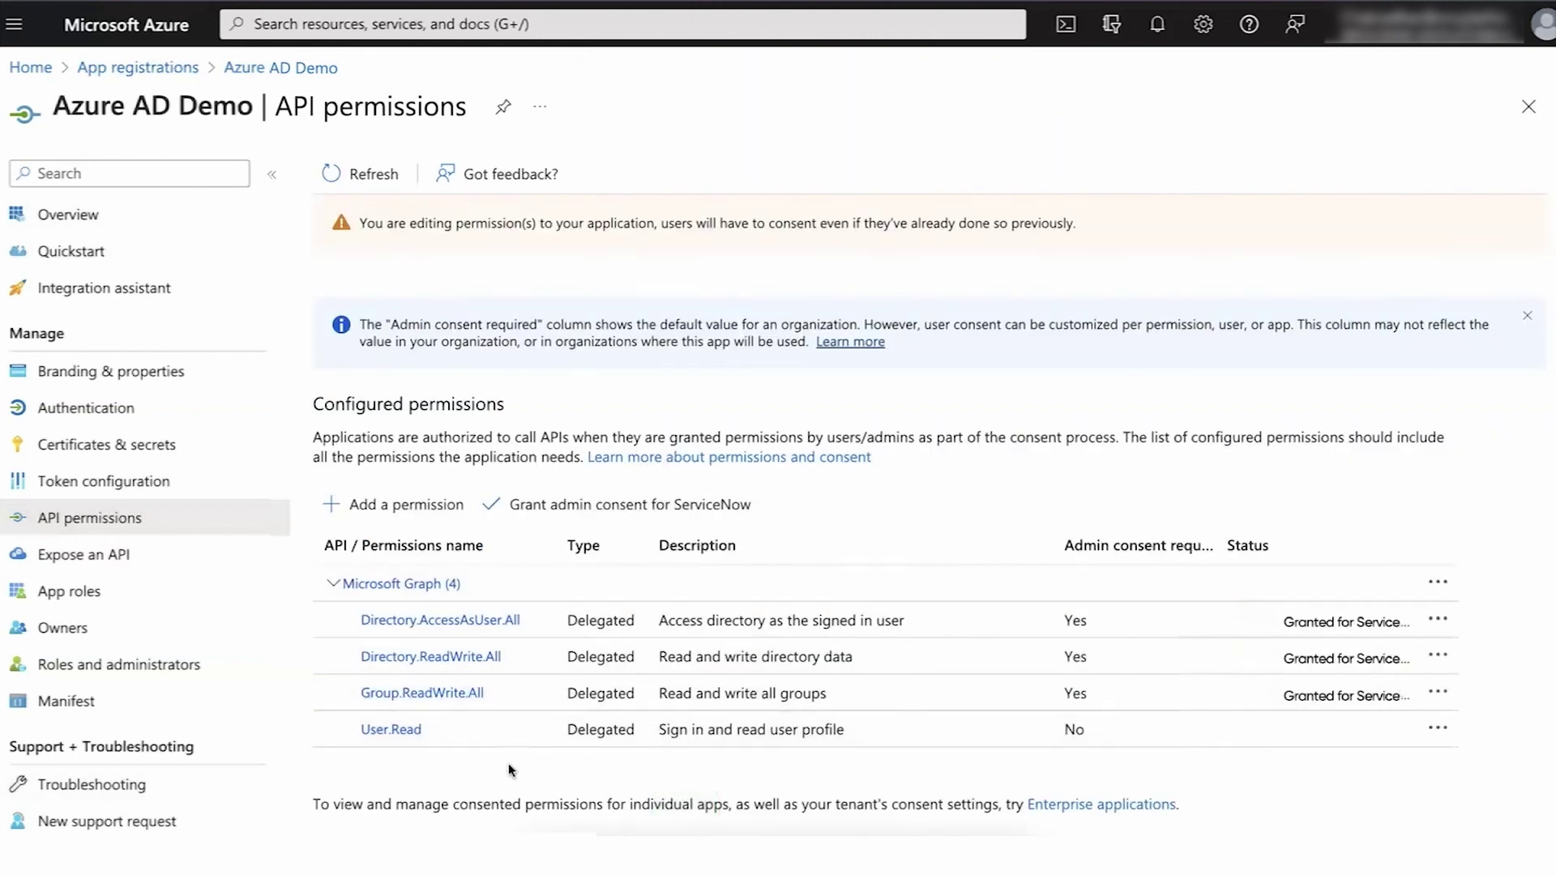
click(641, 513)
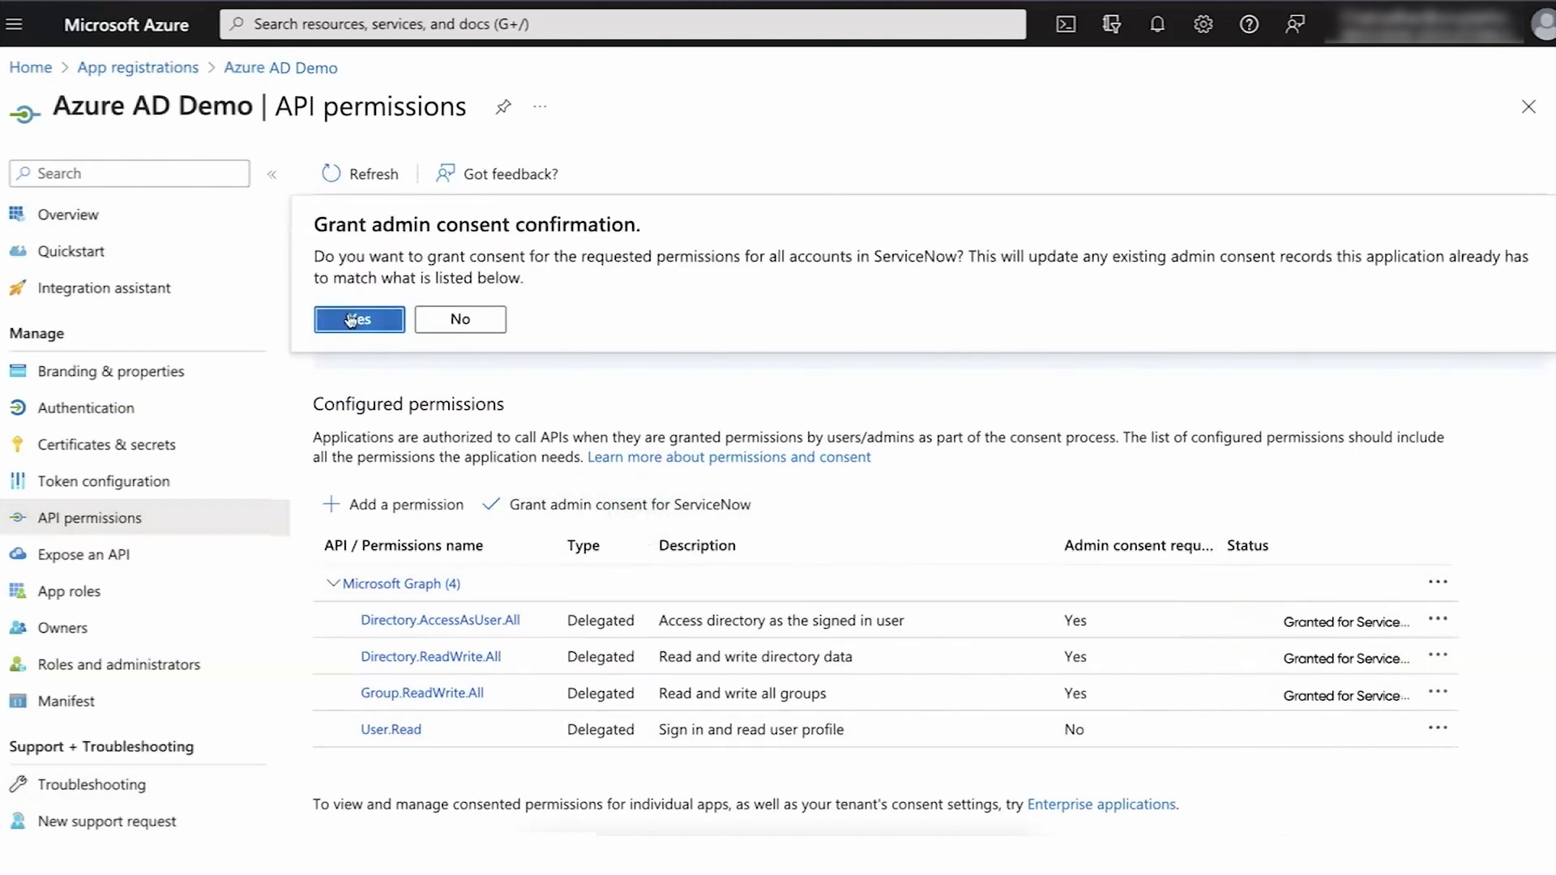
click(344, 317)
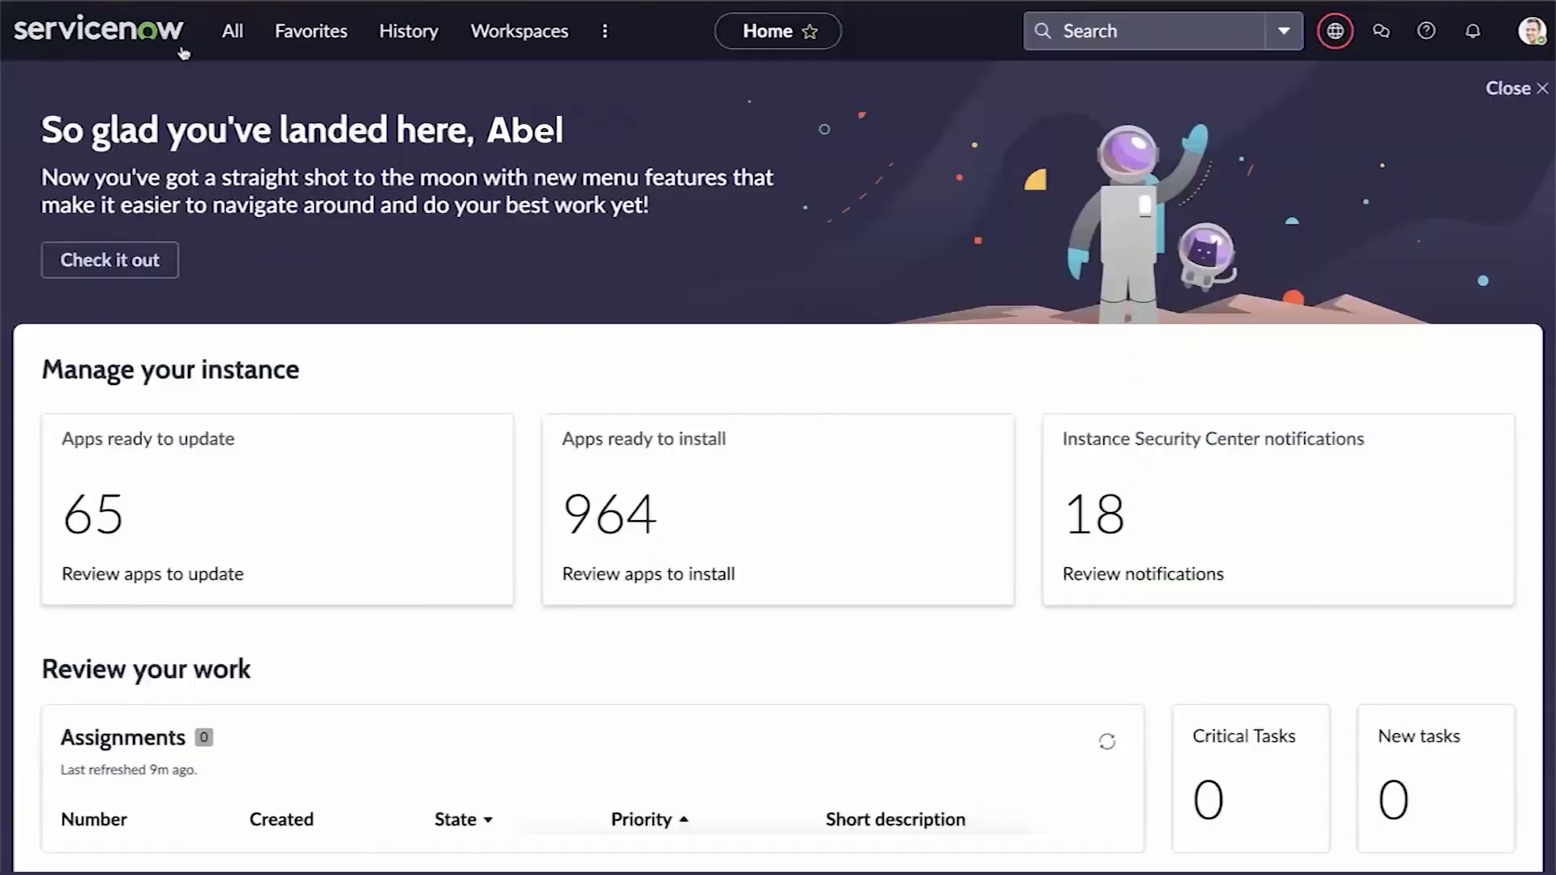
- Open Flow Designer's Connections list and the AzureAD connection's Configure dialog
click(232, 32)
text(Flow Des)
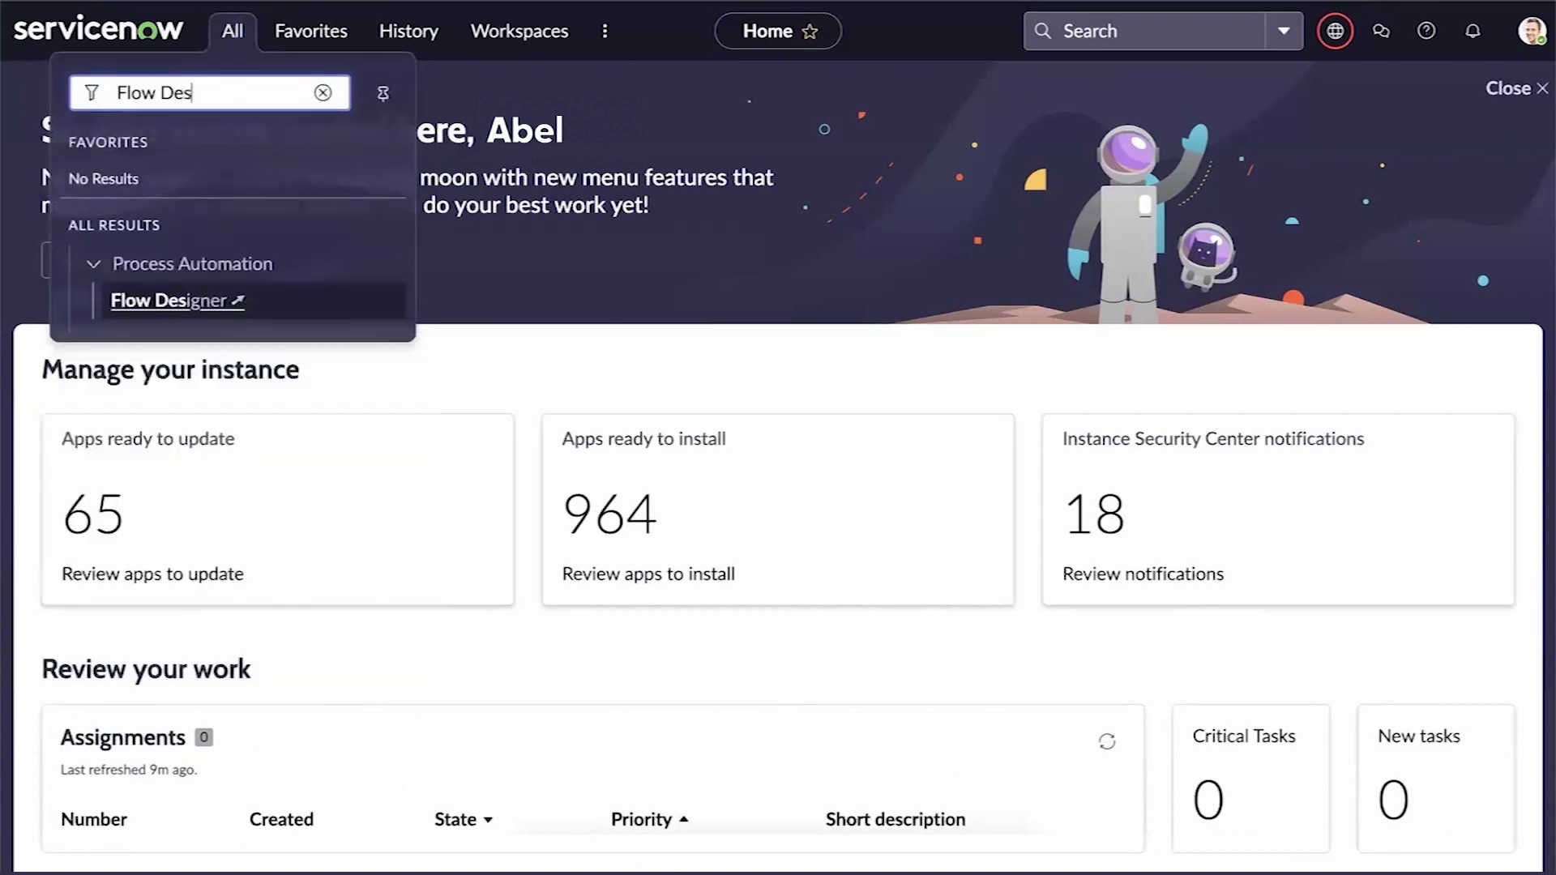
click(209, 301)
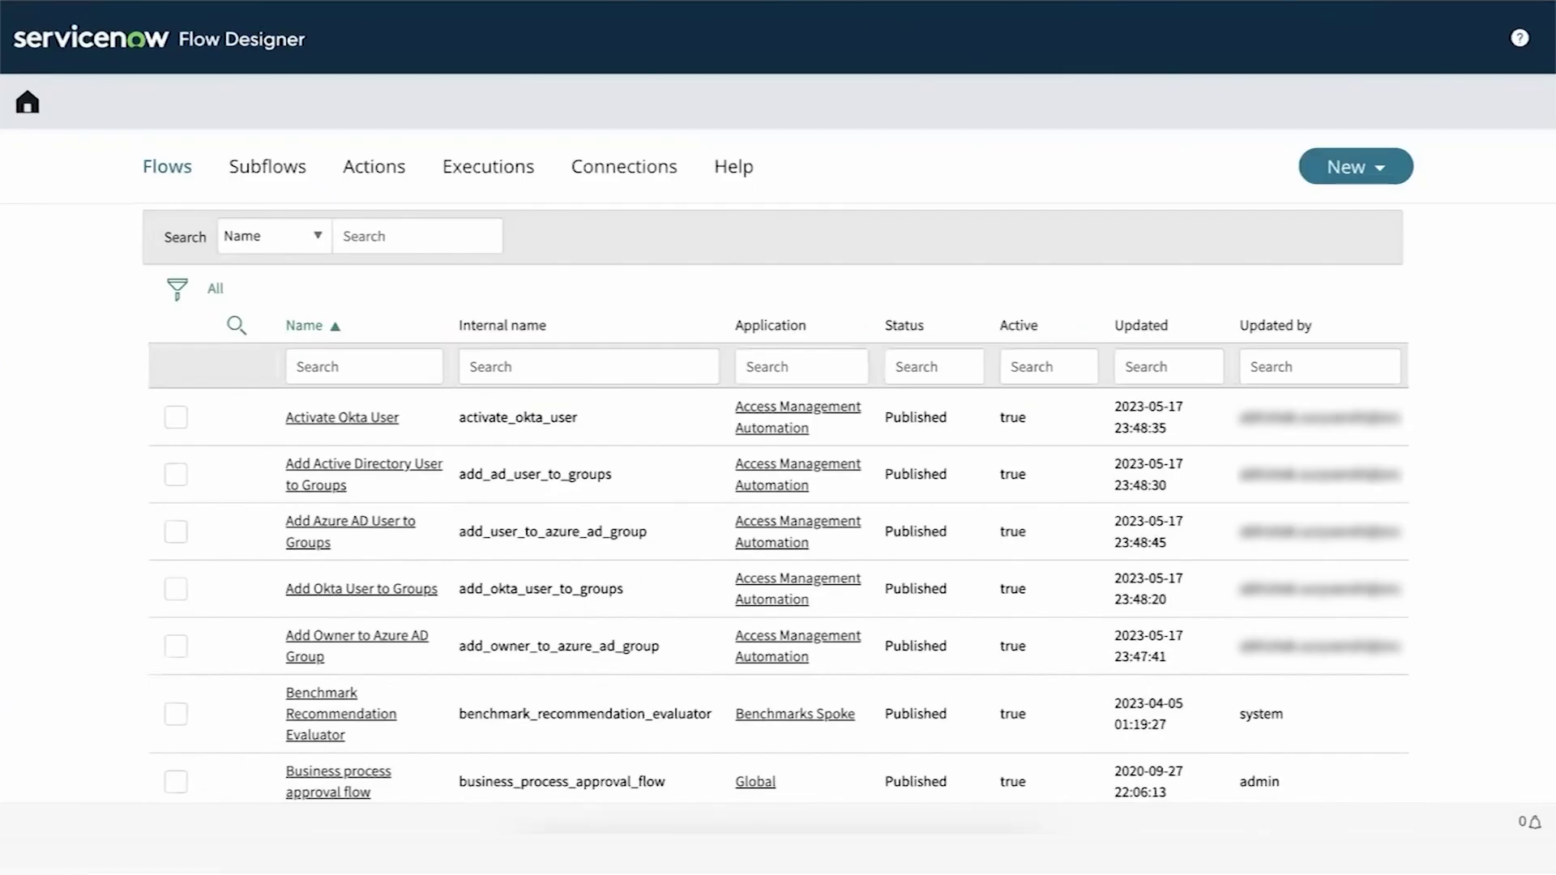
click(608, 170)
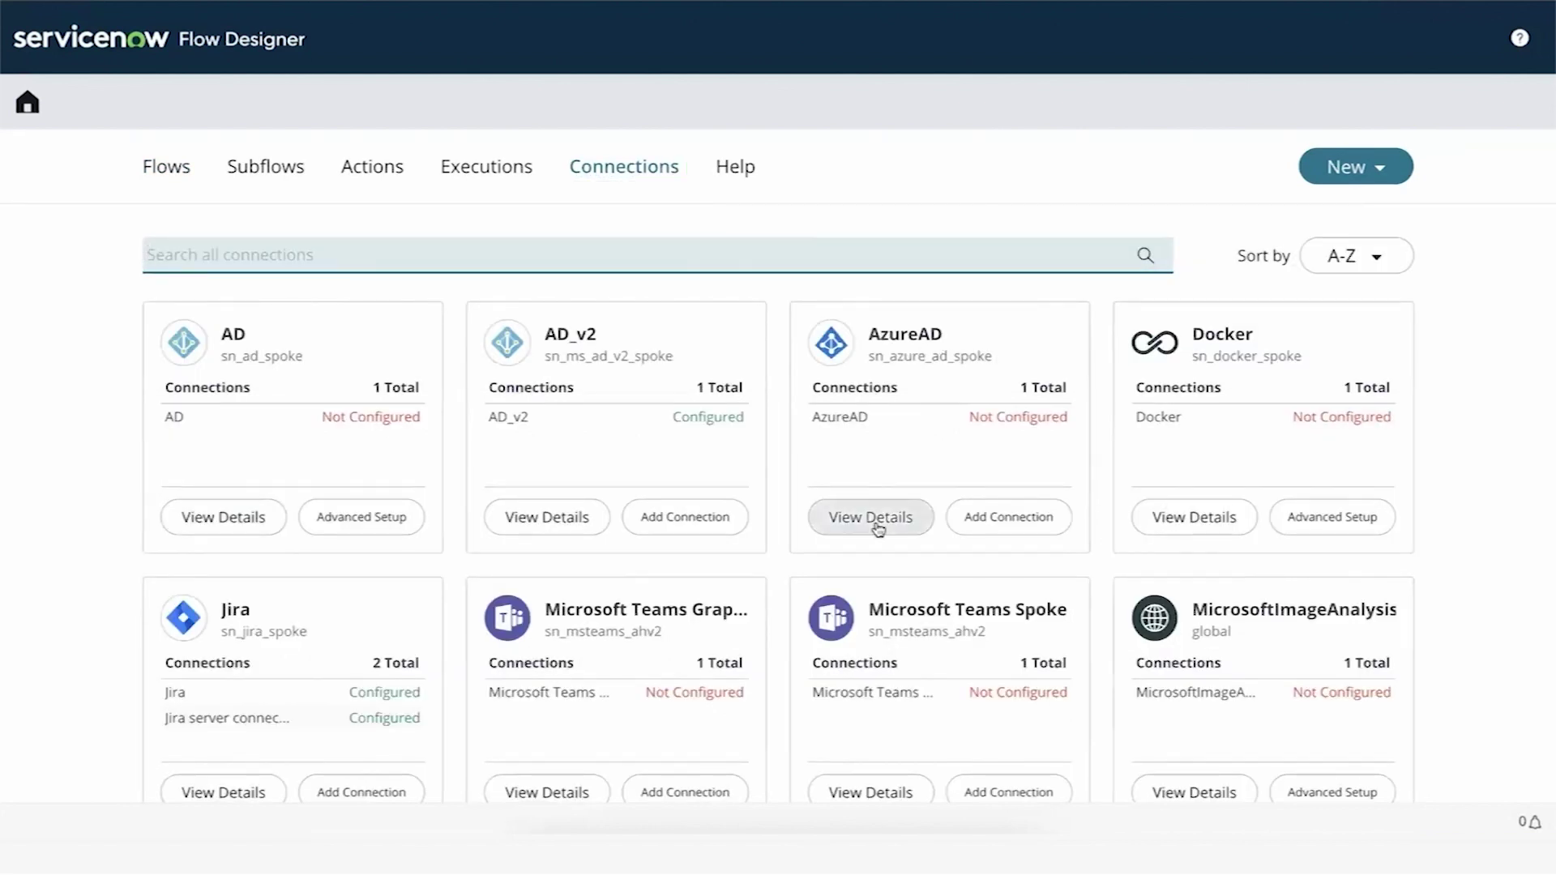
click(875, 526)
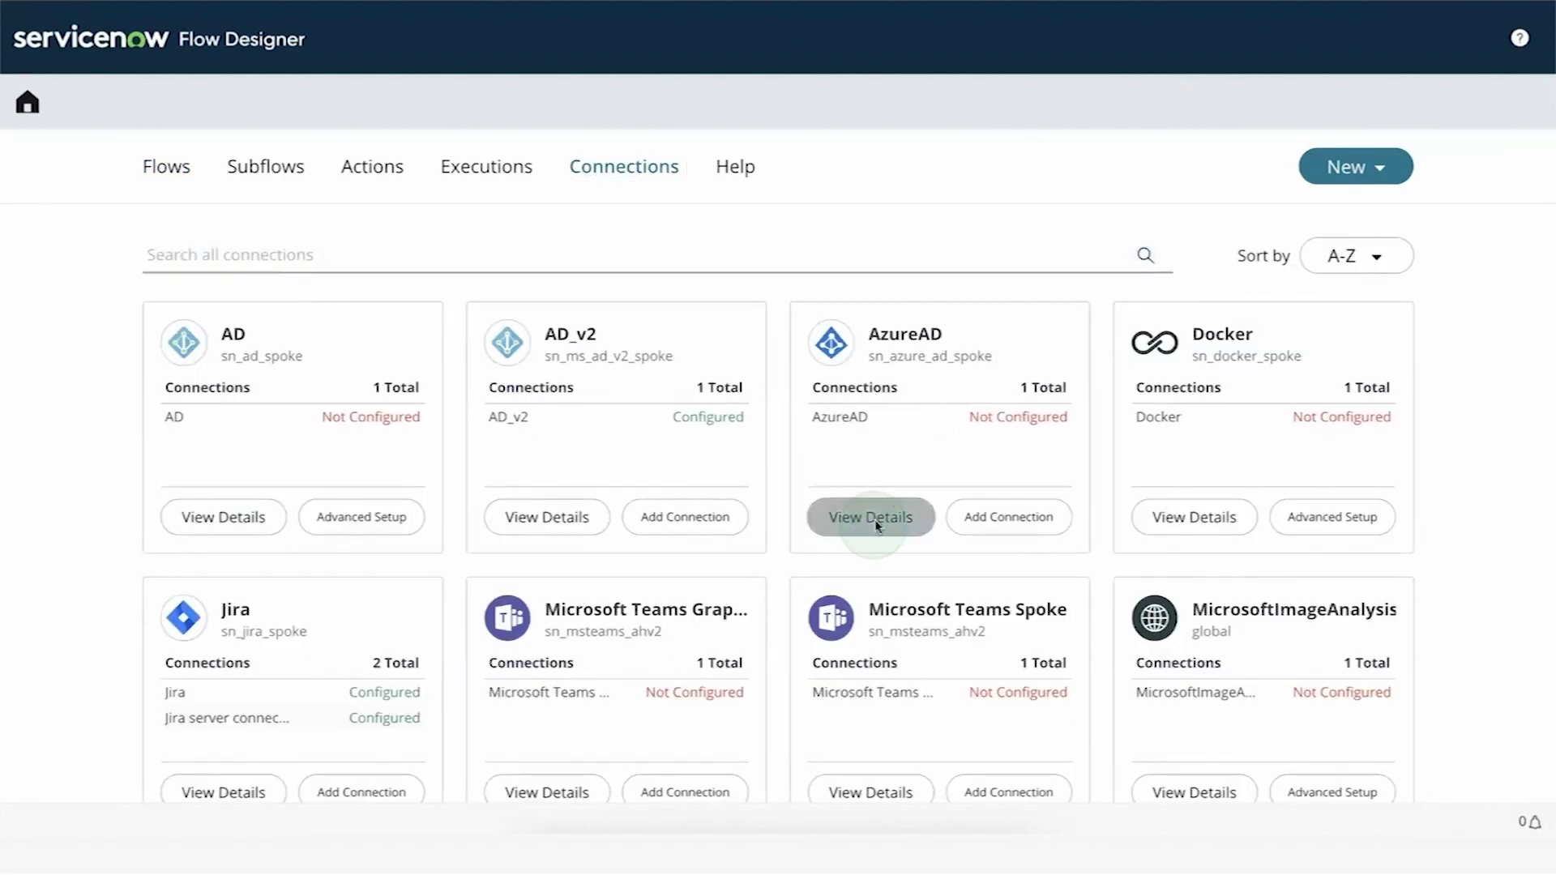
click(1278, 407)
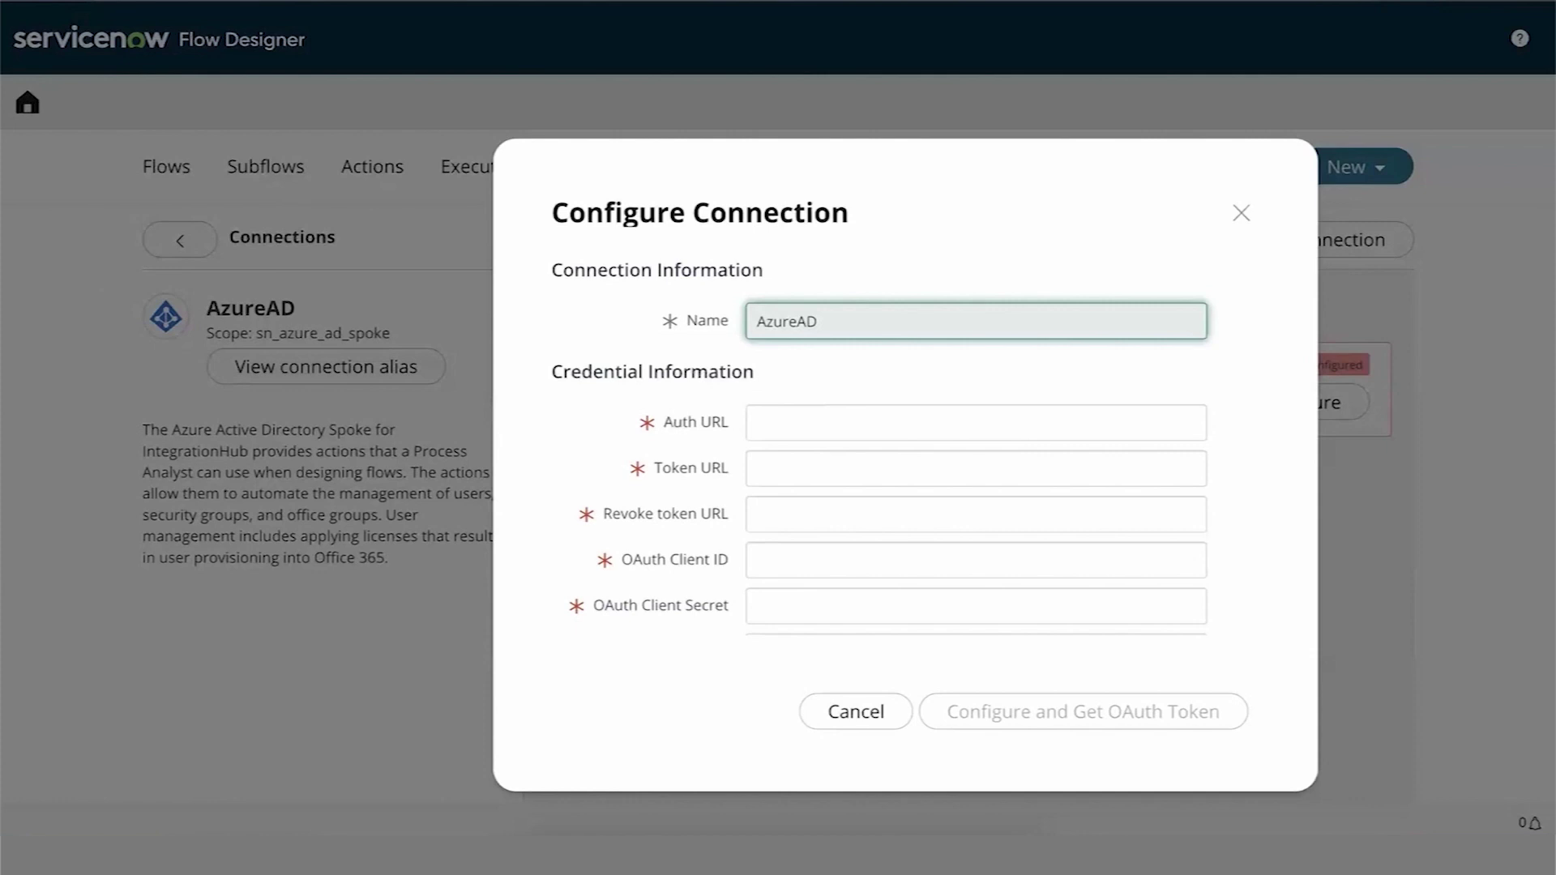
- Fill the Auth, Token and Revoke token URLs, replacing placeholders with the tenant ID
key(Tab)
key(ctrl+v)
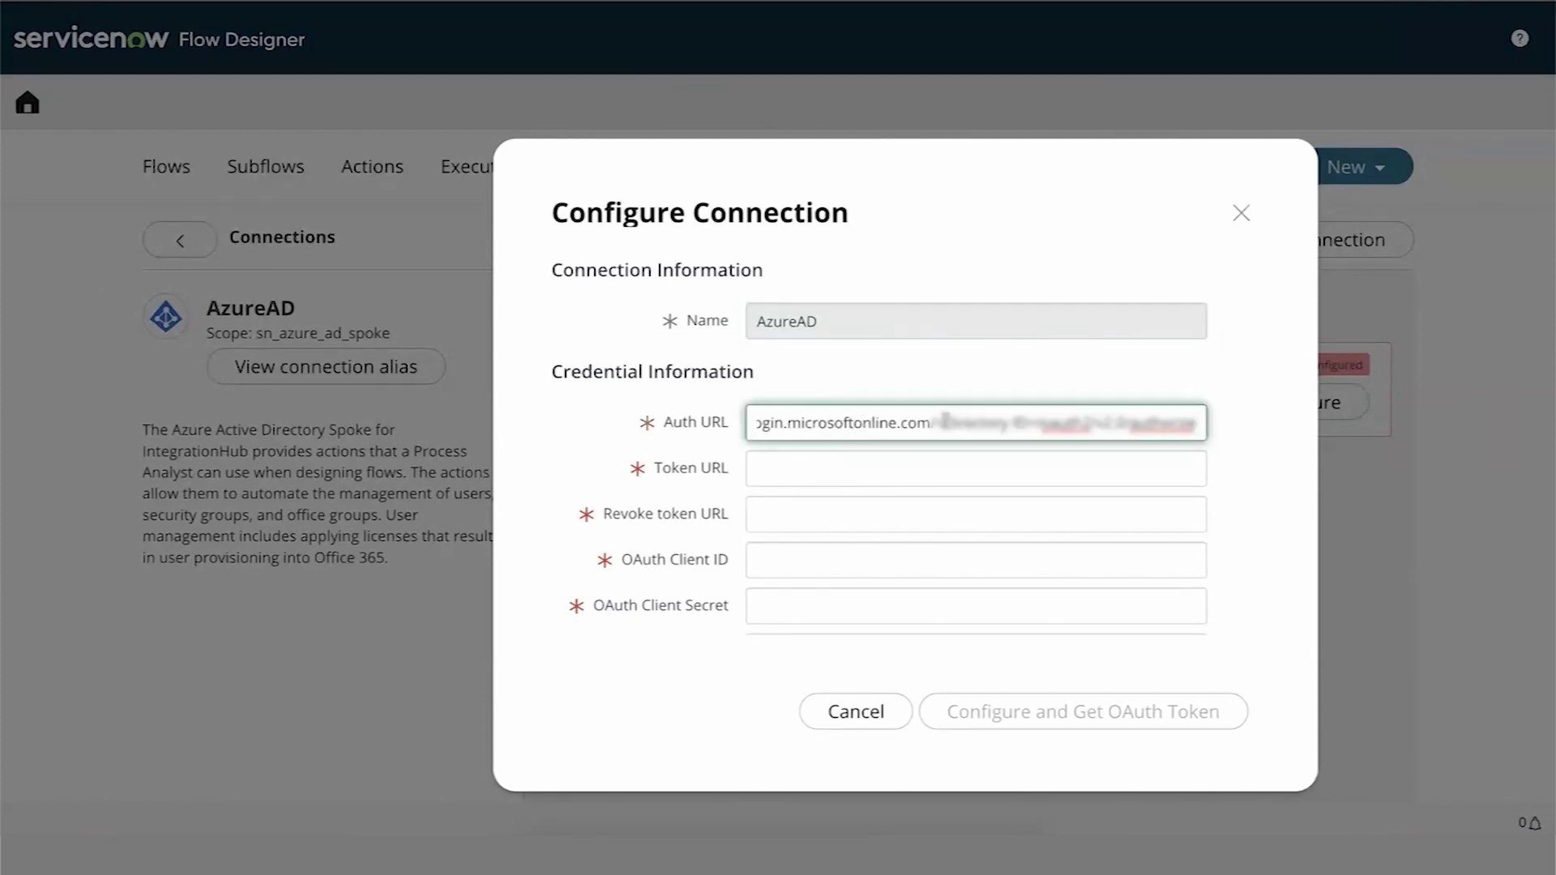
drag(932, 422, 1041, 422)
key(BackSpace)
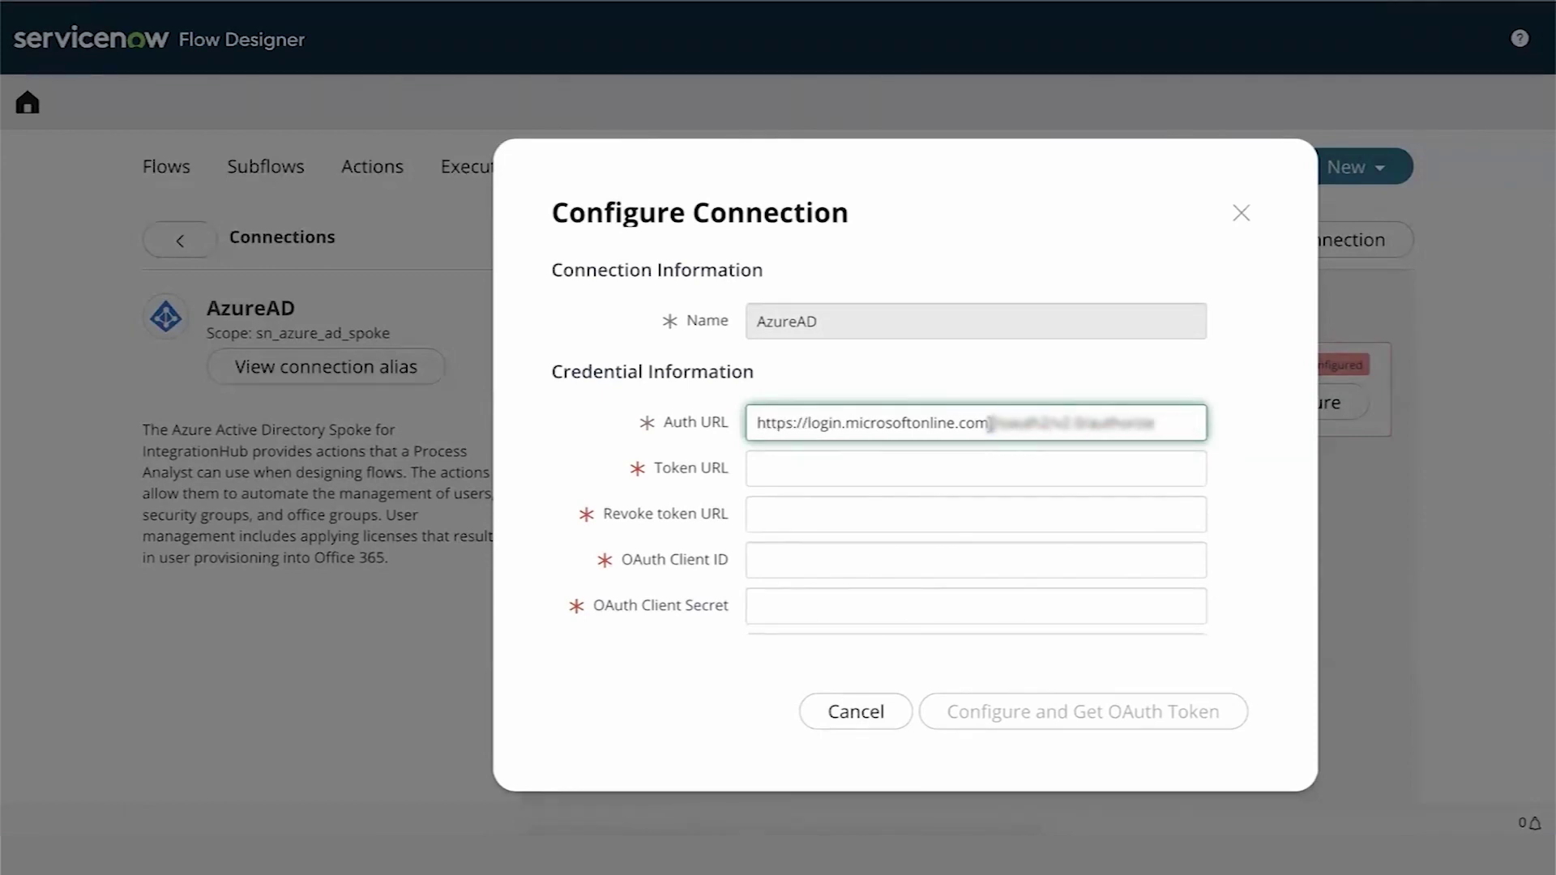
key(ctrl+v)
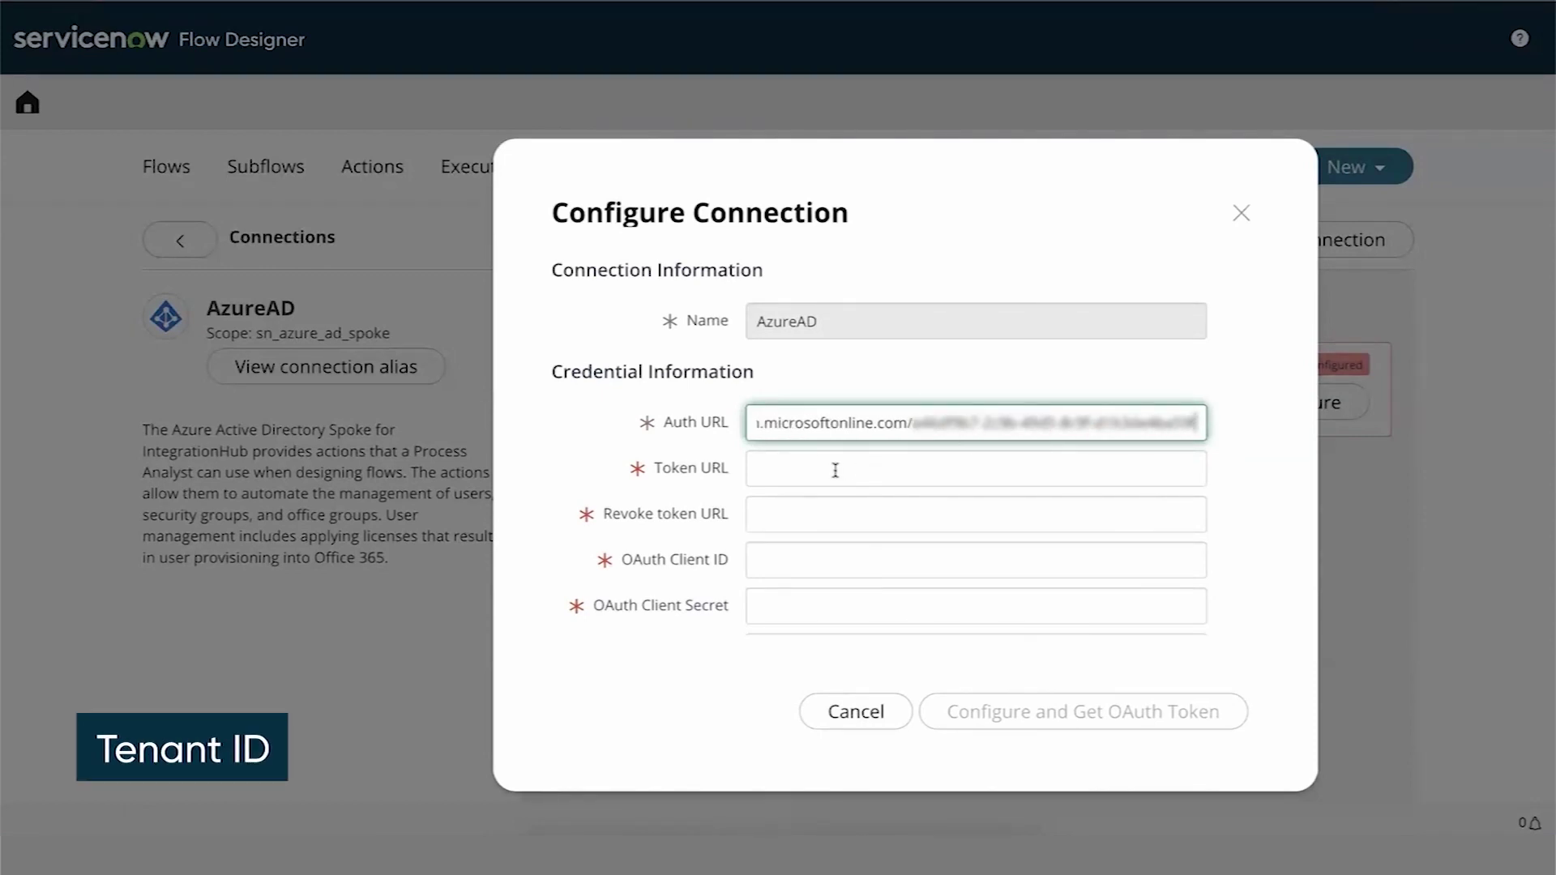
drag(992, 514, 1094, 514)
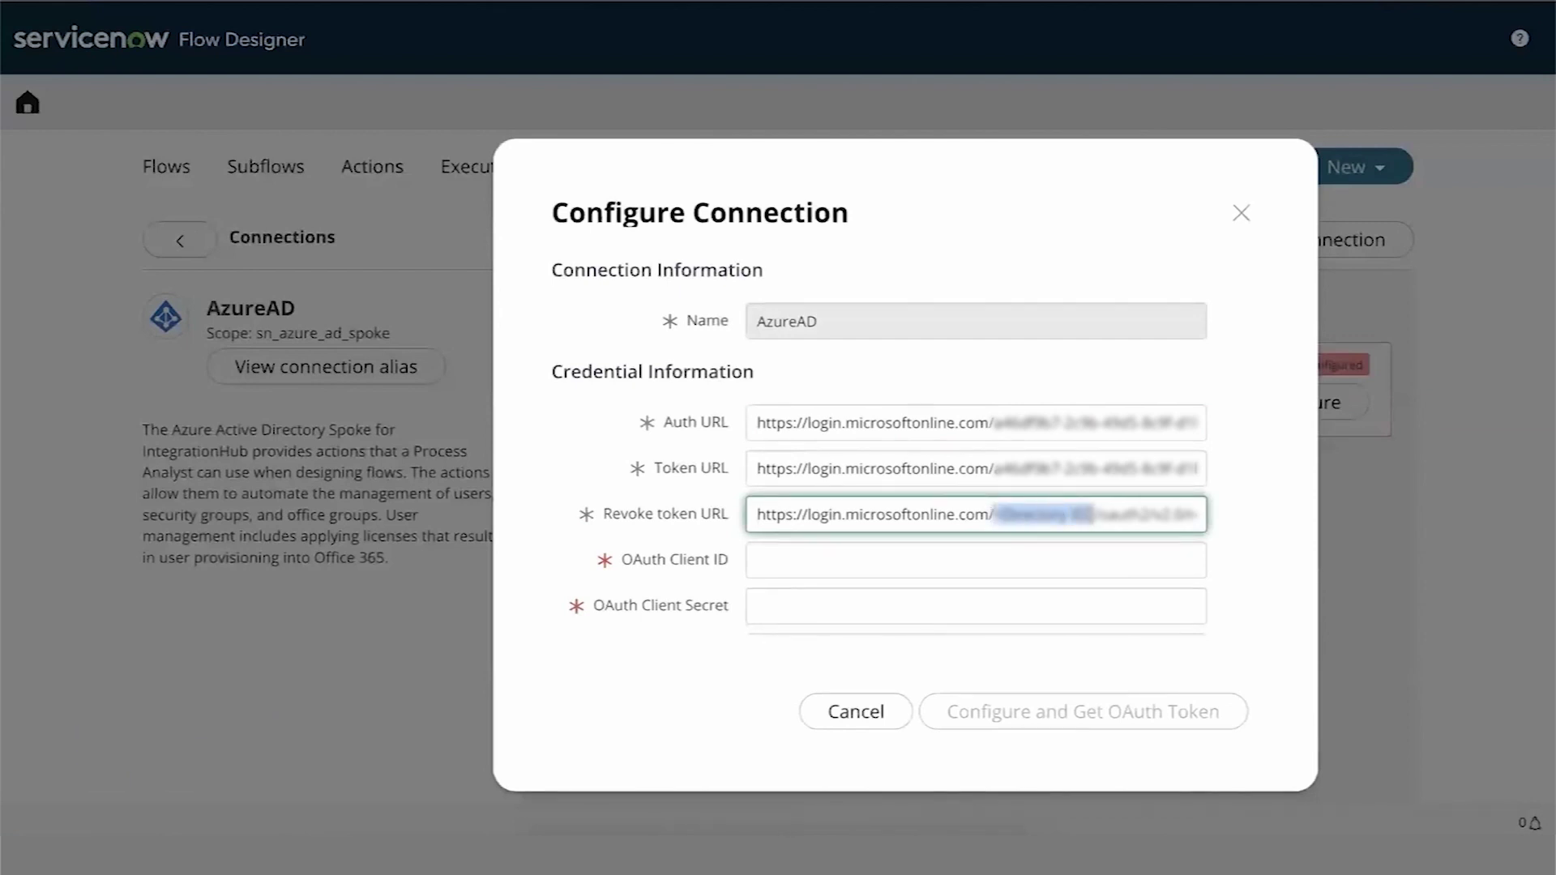
key(ctrl+v)
- Enter the client ID, client secret and instance-based redirect URL, then submit the connection
click(933, 568)
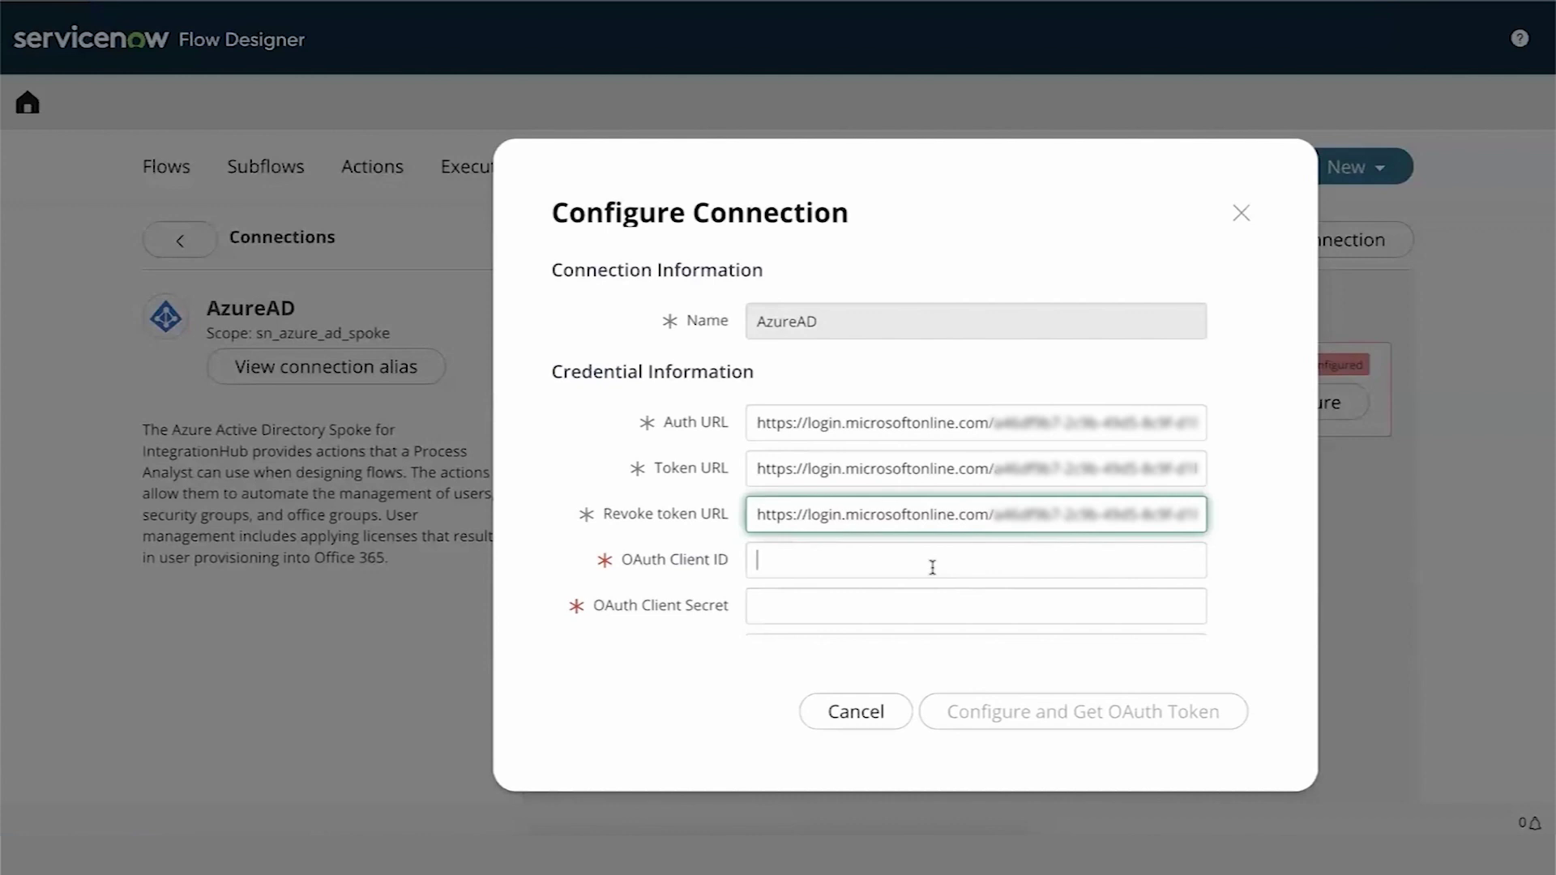
key(ctrl+v)
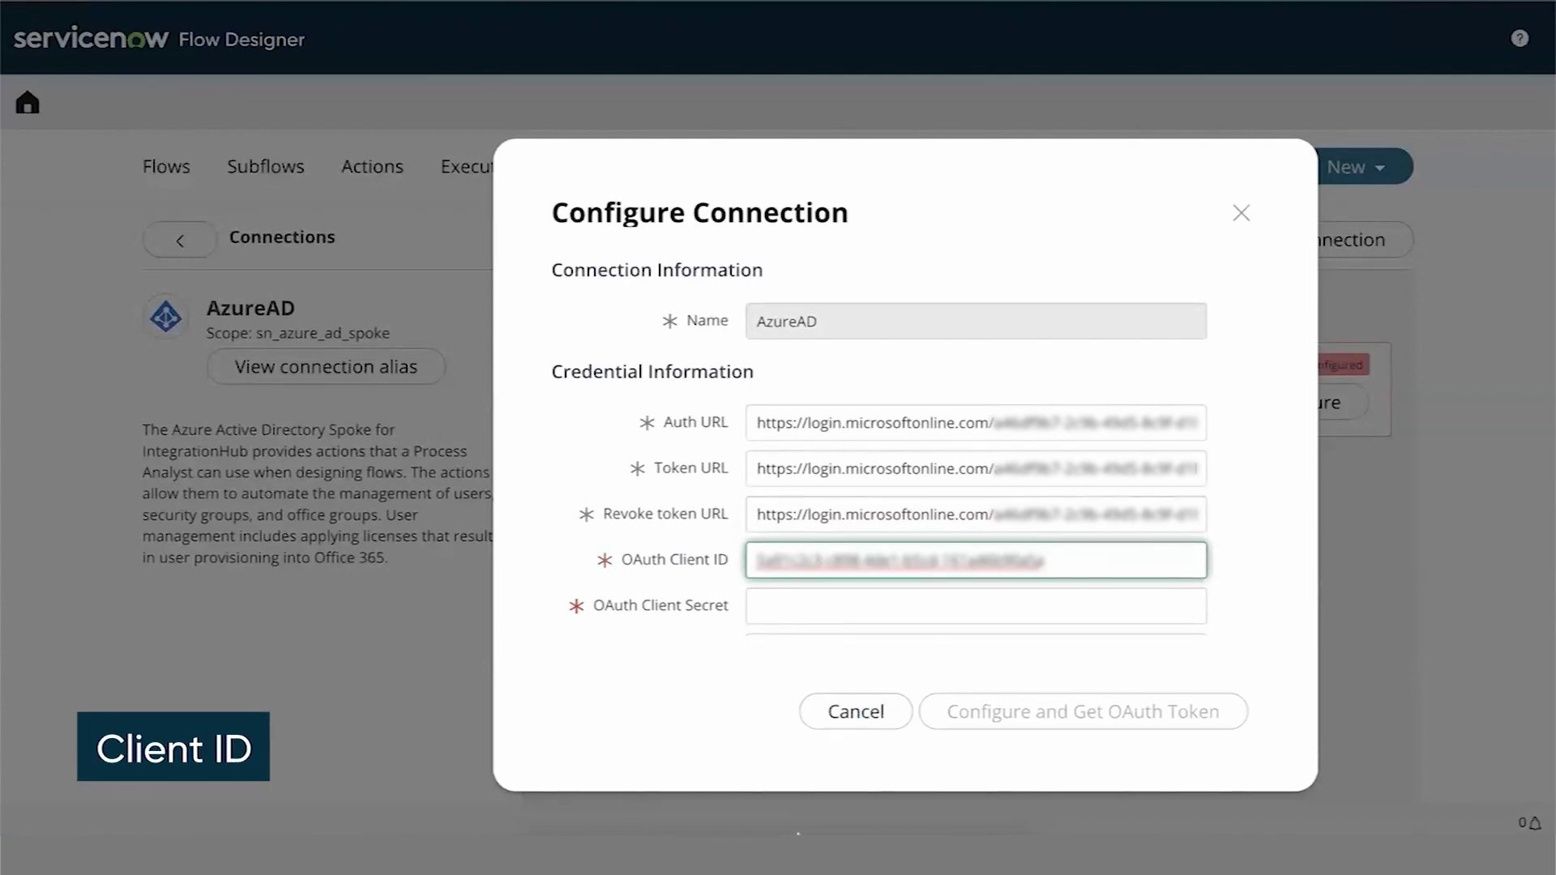
click(829, 609)
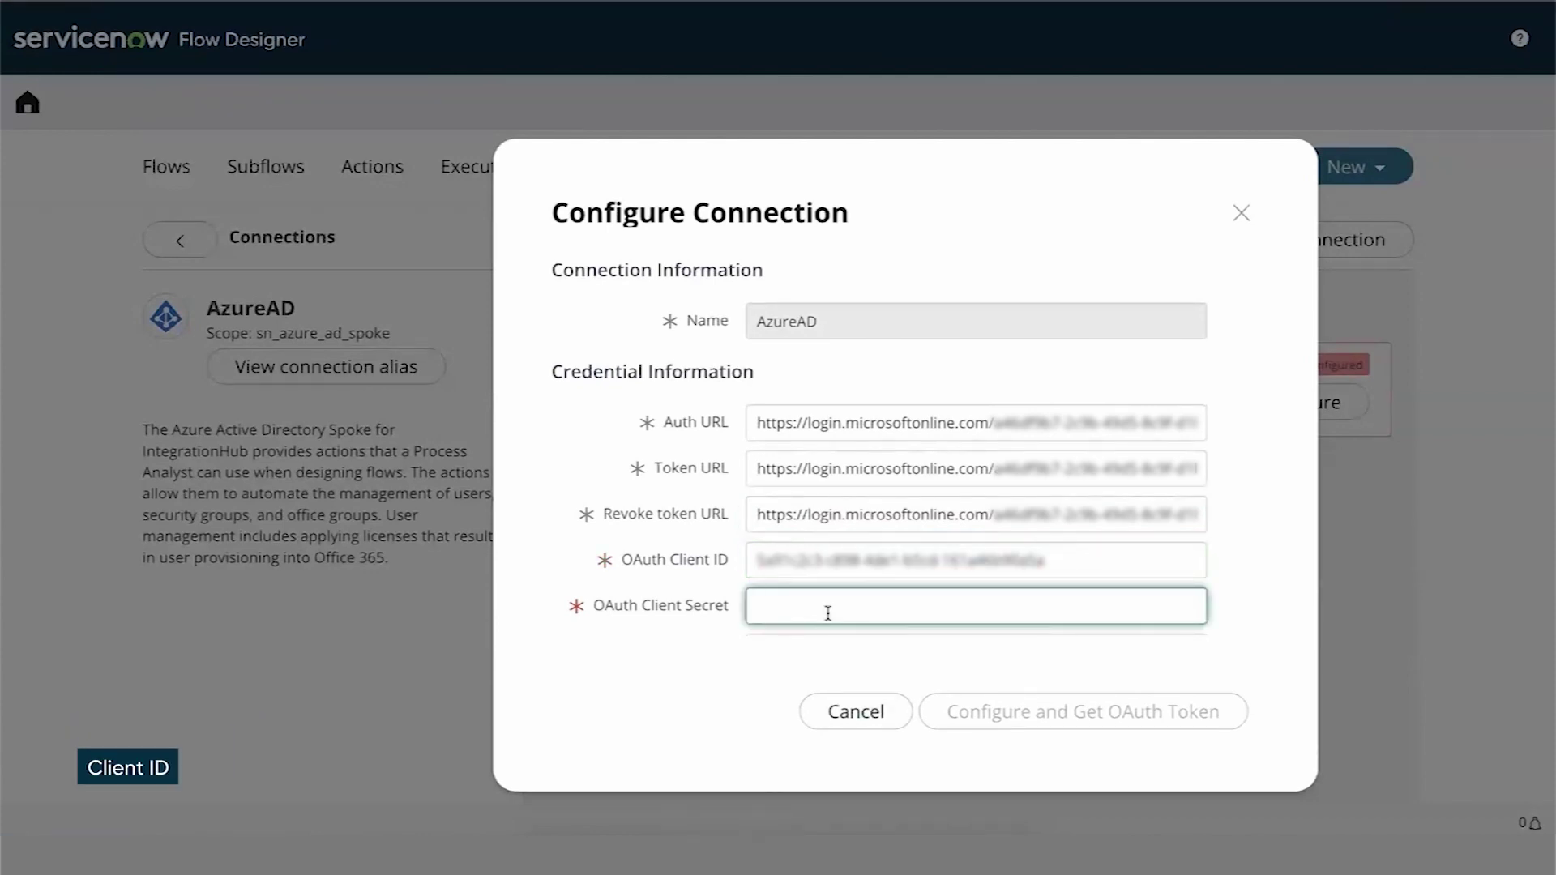
key(ctrl+v)
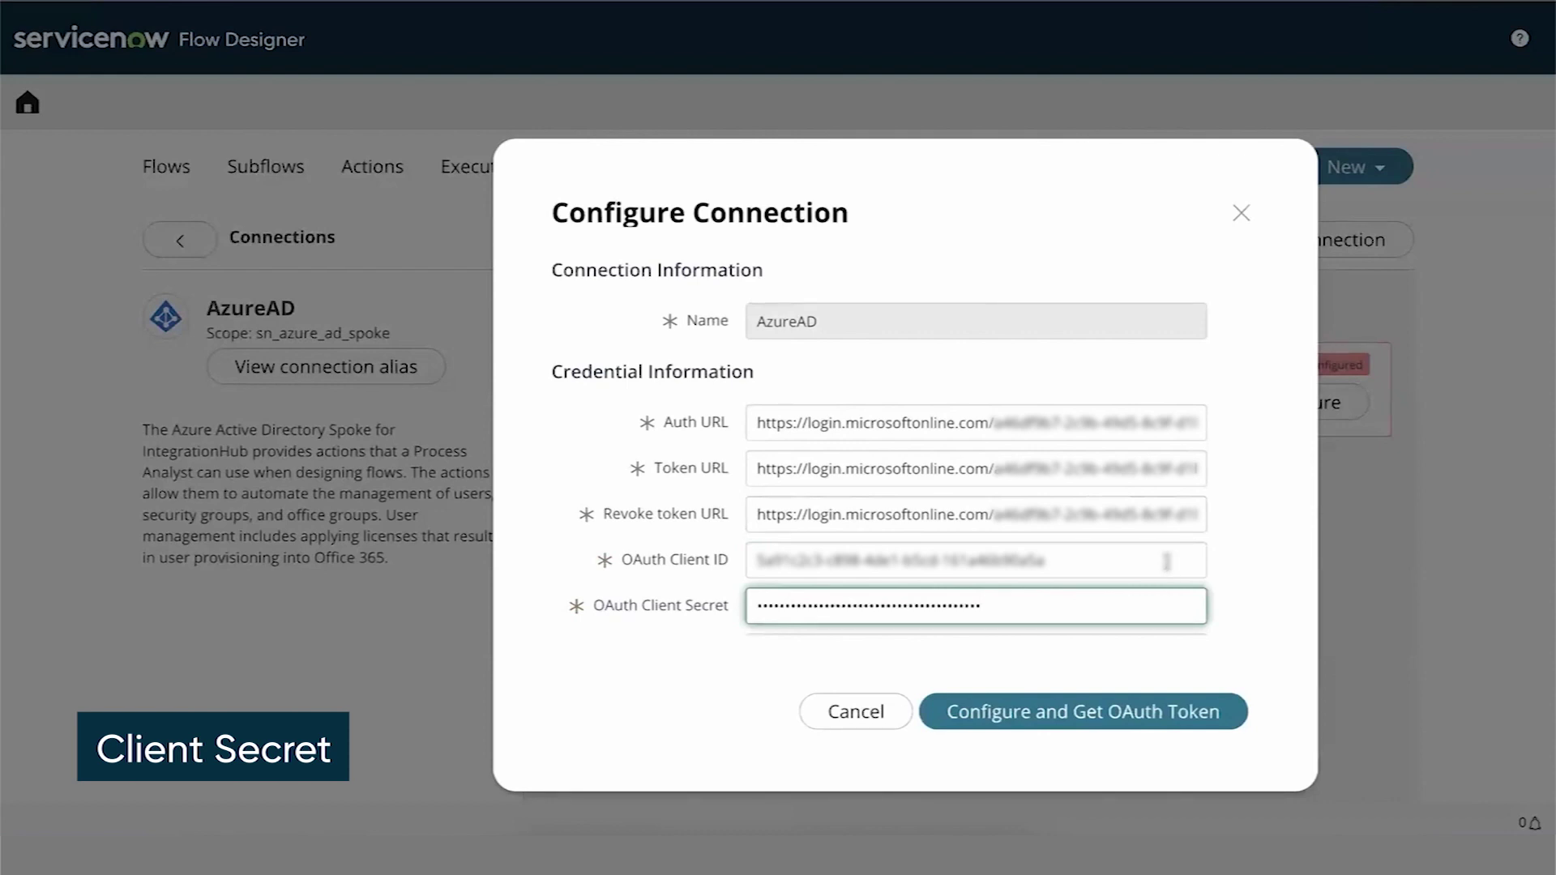
key(Tab)
drag(808, 614, 923, 616)
text(empsutahas1)
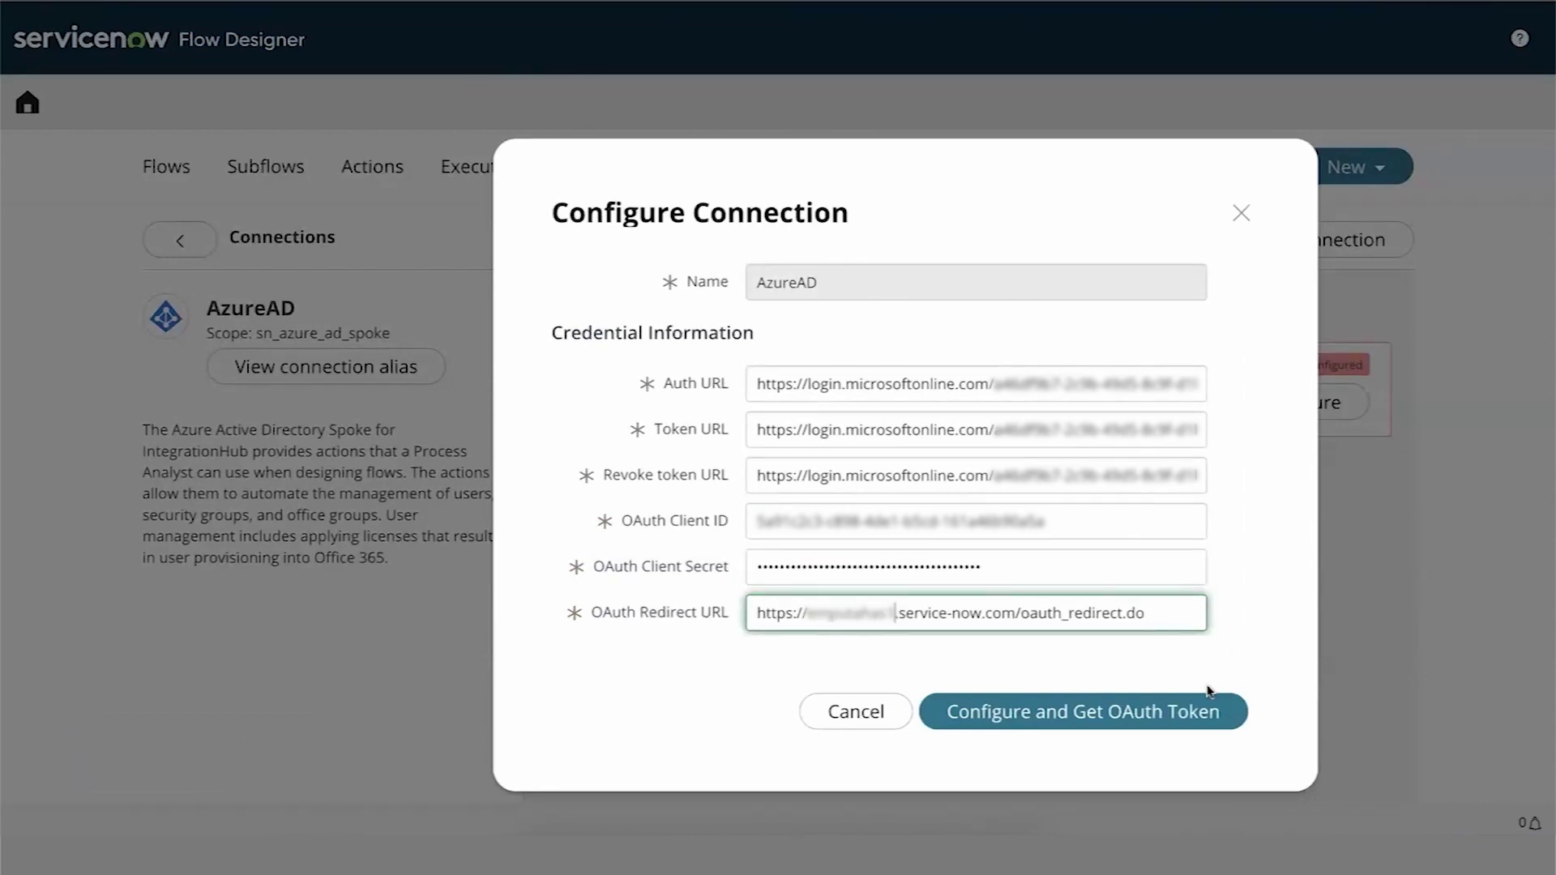
click(1149, 713)
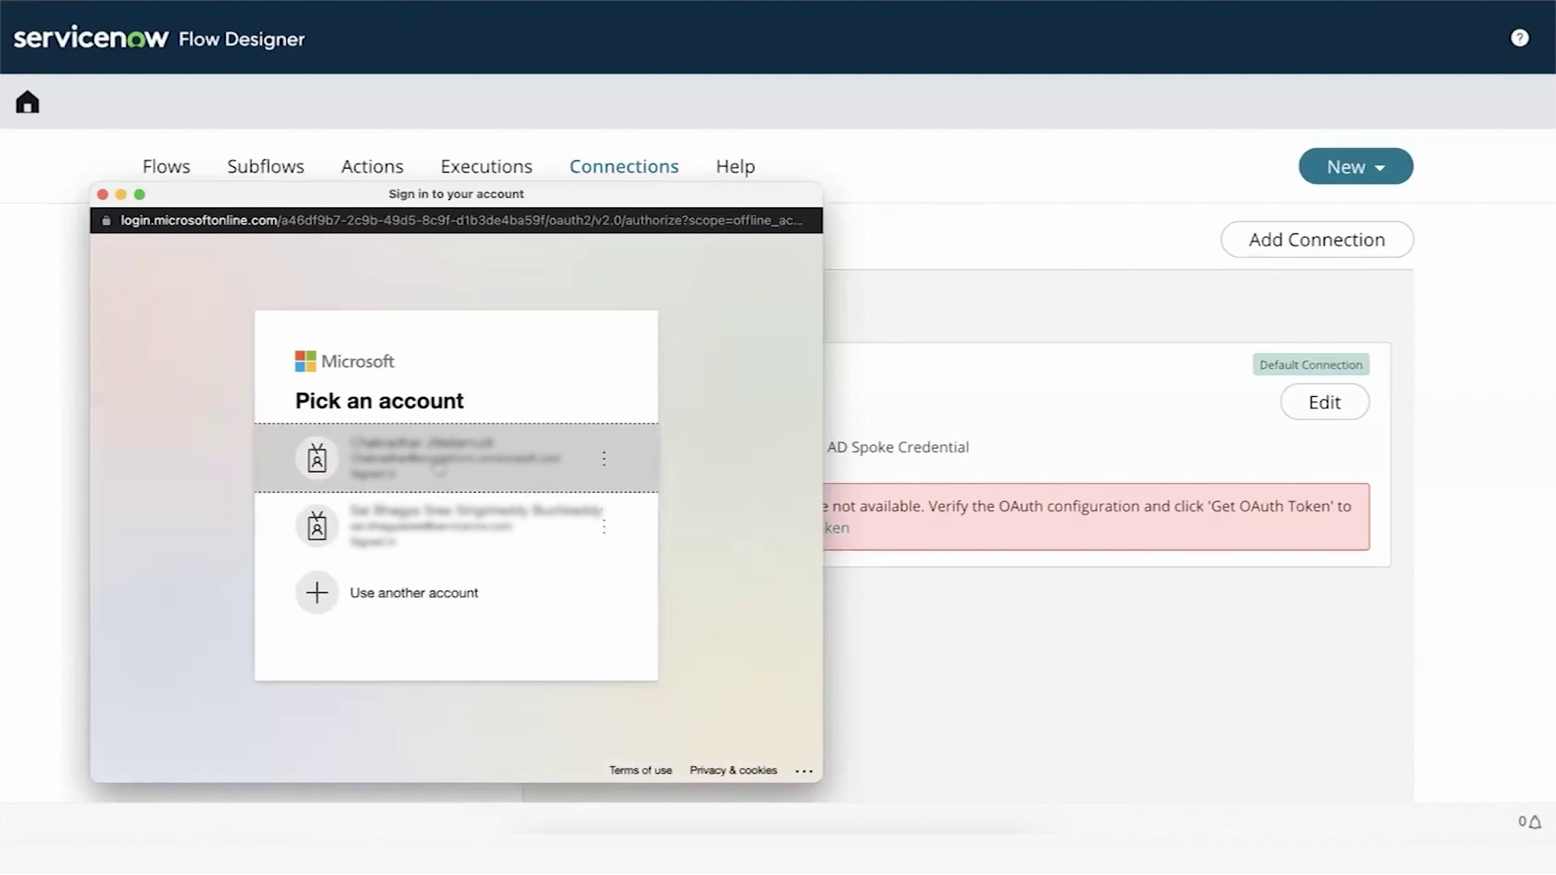
- Authorize with the admin Microsoft account, then enter '*Azure' as the flow name filter
click(440, 467)
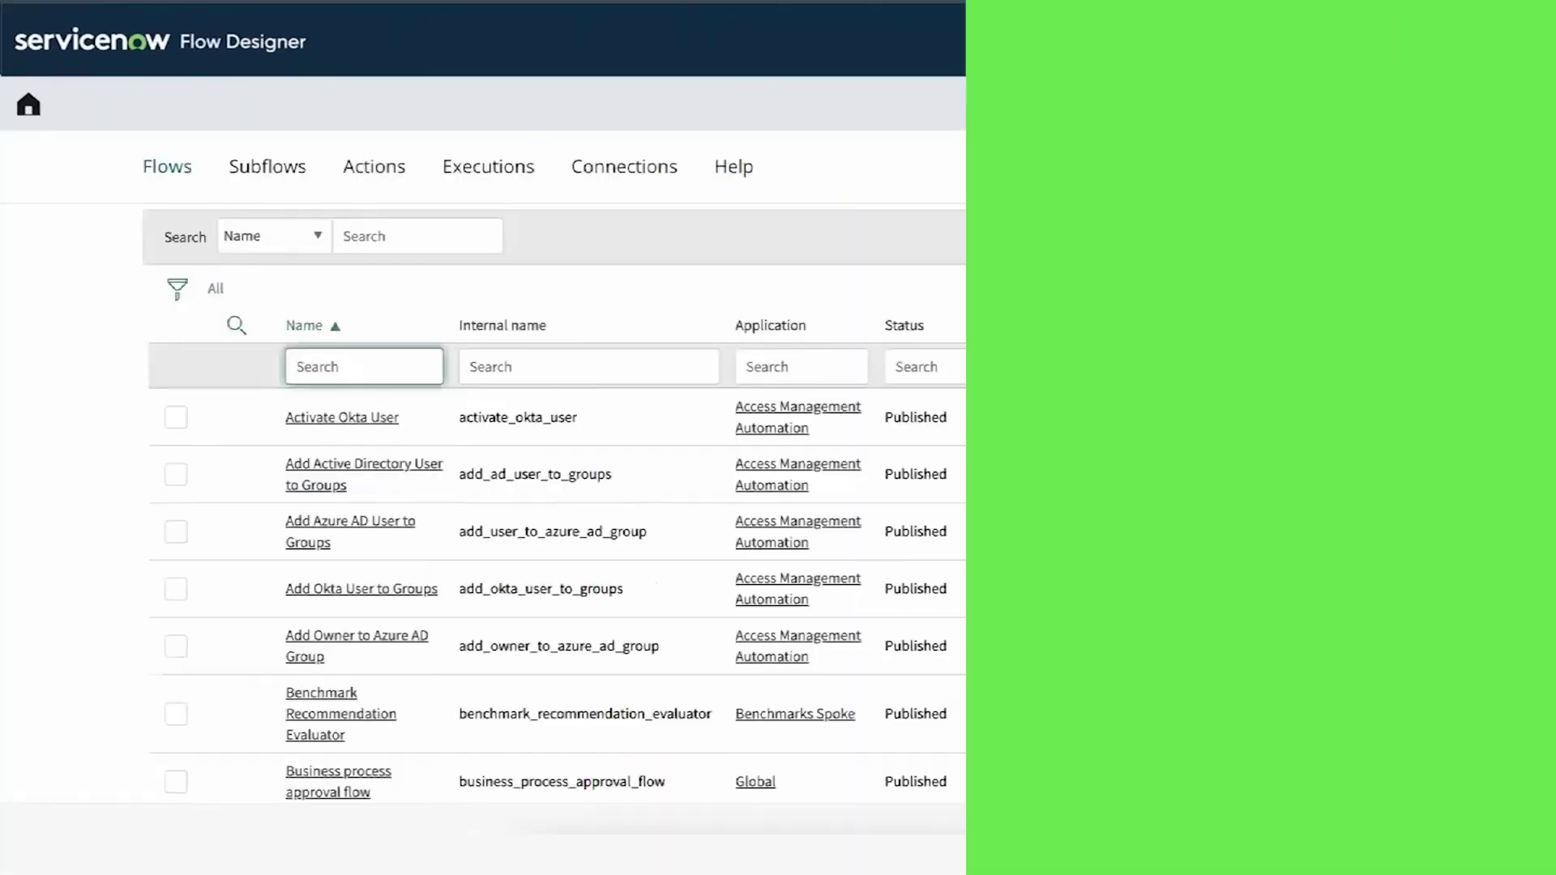
text(*Azure)
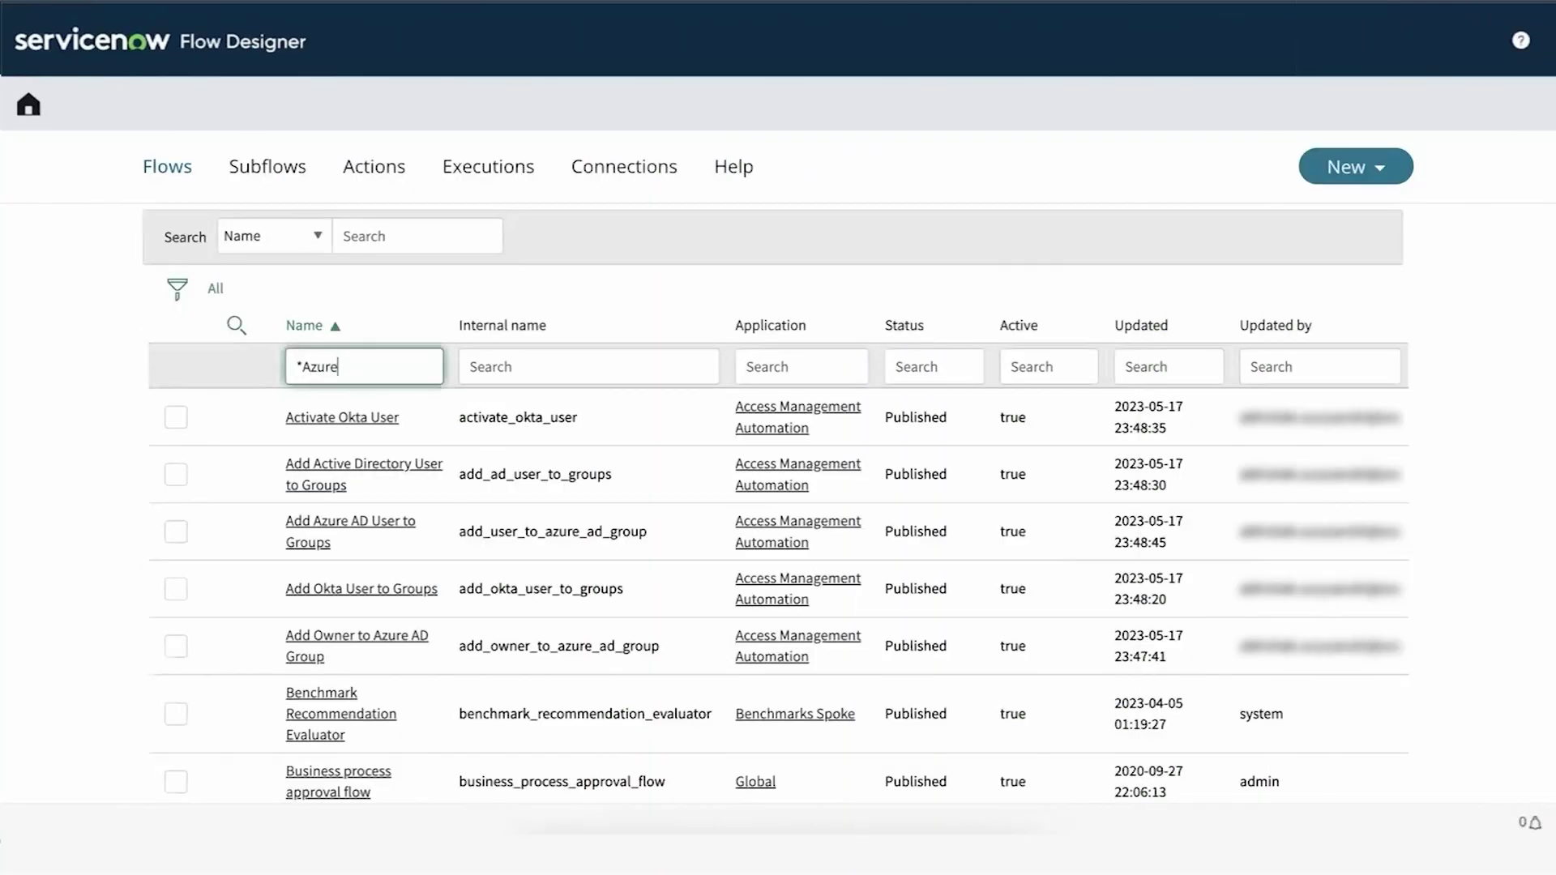
- Apply the '*Azure' name filter to list the Azure AD flows
key(Return)
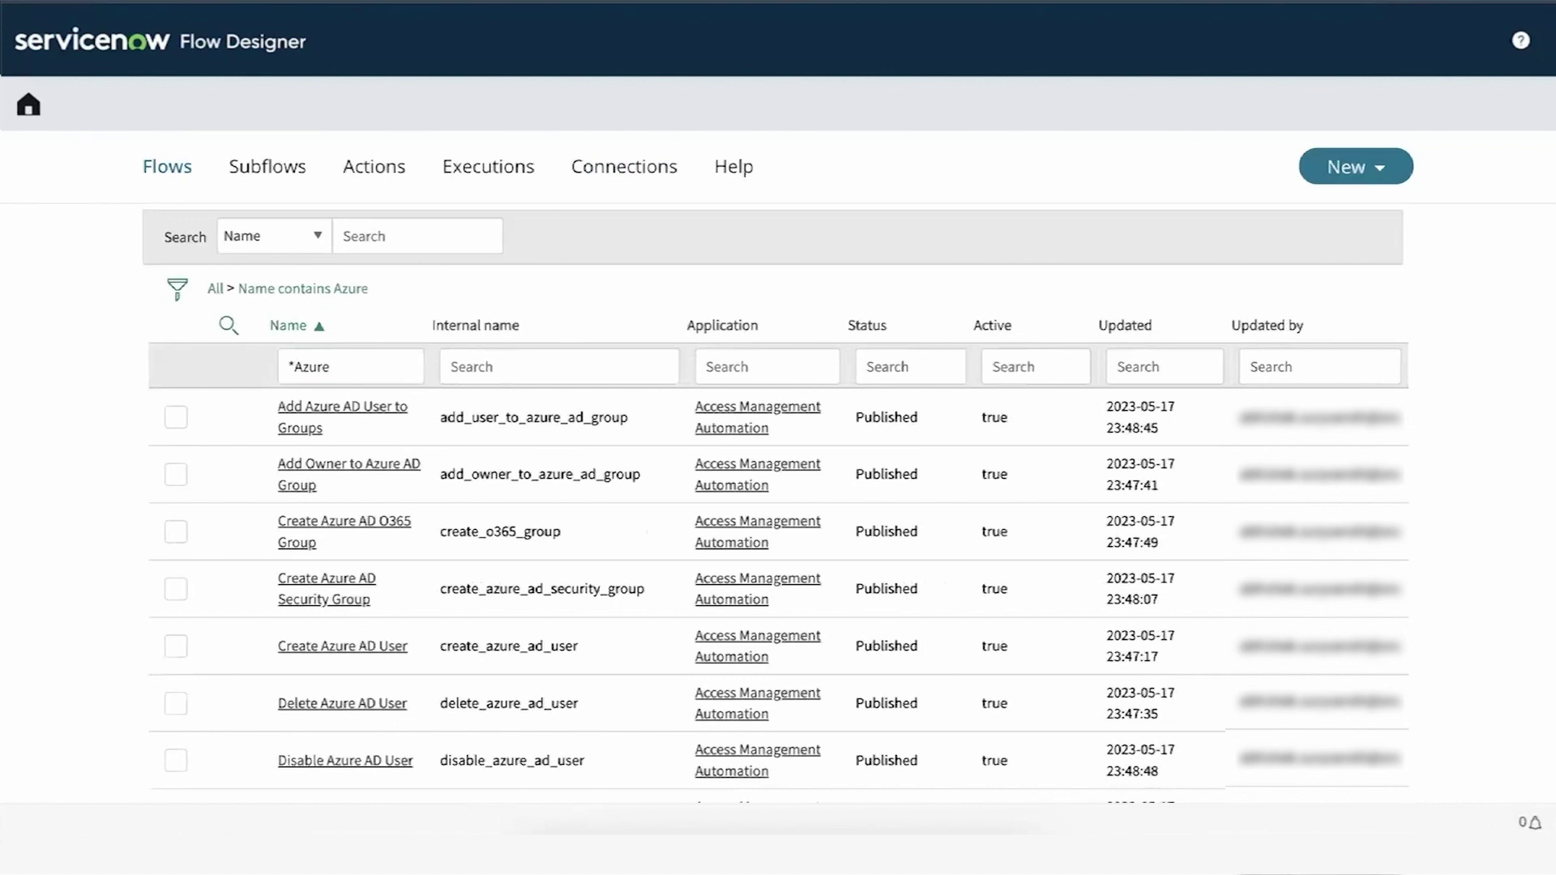